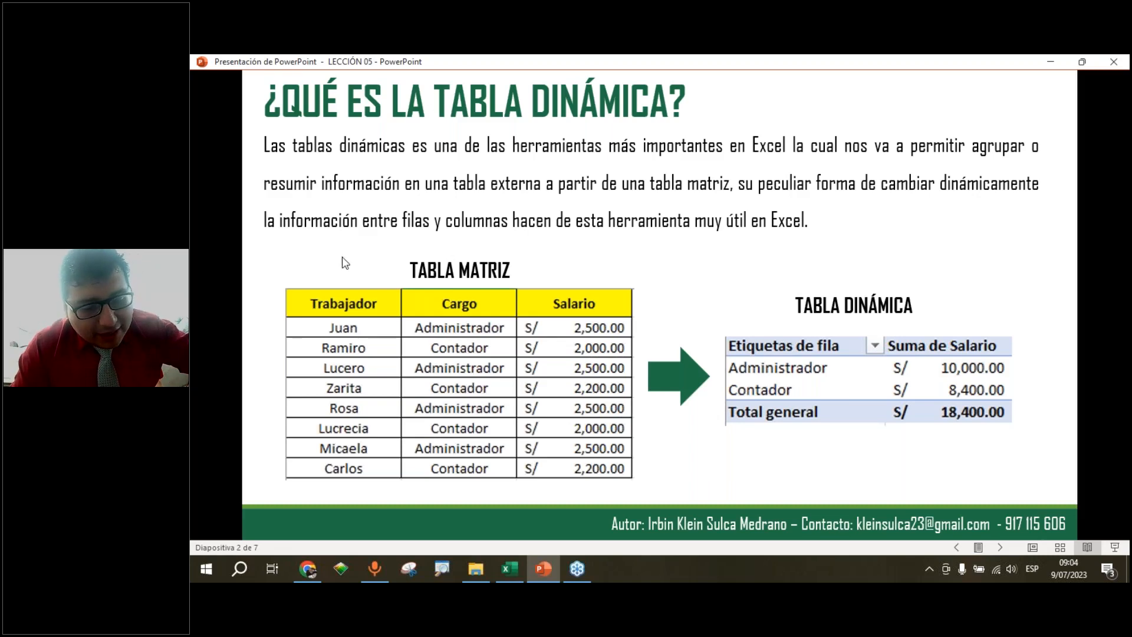
mouse_move(276, 284)
mouse_down()
mouse_move(530, 393)
mouse_move(608, 438)
mouse_move(638, 482)
mouse_up()
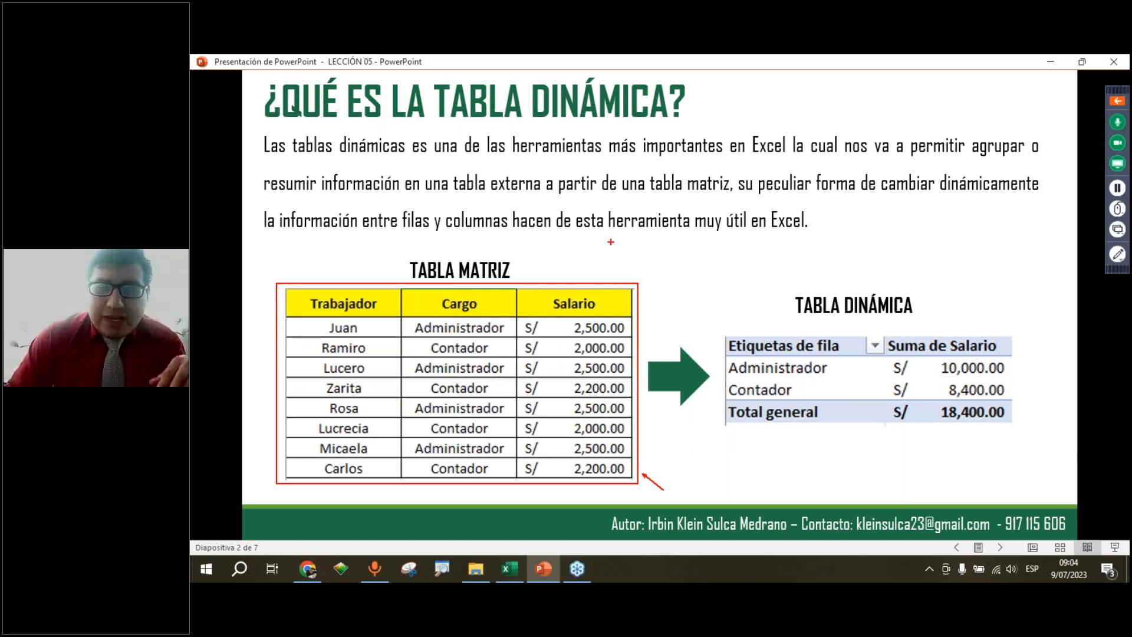
mouse_move(570, 283)
mouse_down()
mouse_move(577, 273)
mouse_move(773, 308)
mouse_up()
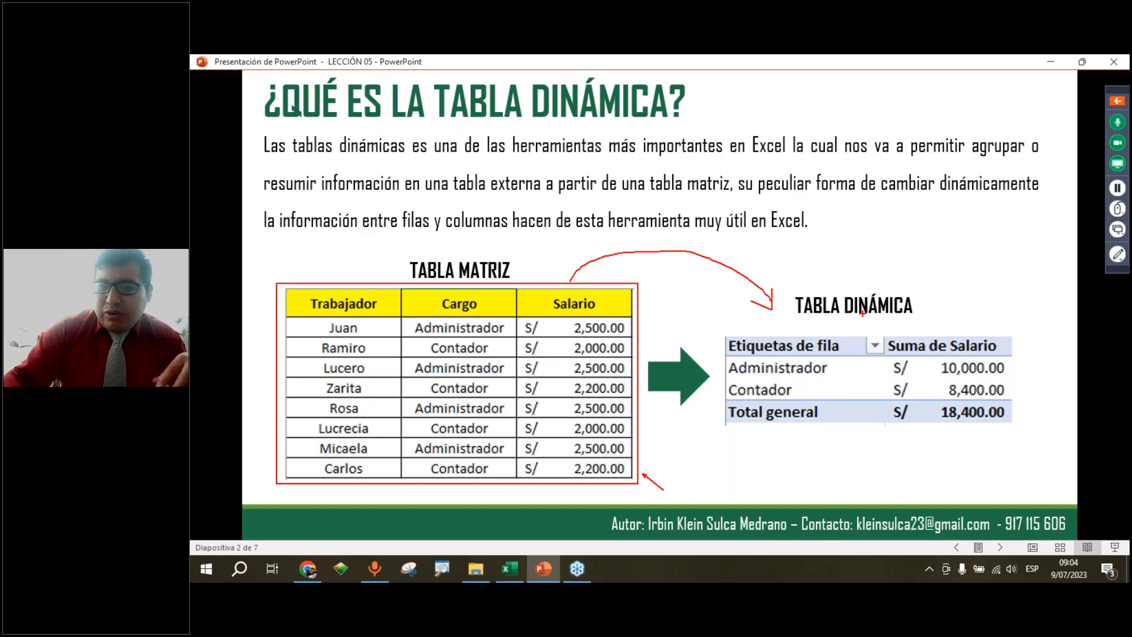
mouse_move(718, 324)
mouse_down()
mouse_move(724, 386)
mouse_move(1011, 330)
mouse_move(1017, 435)
mouse_up()
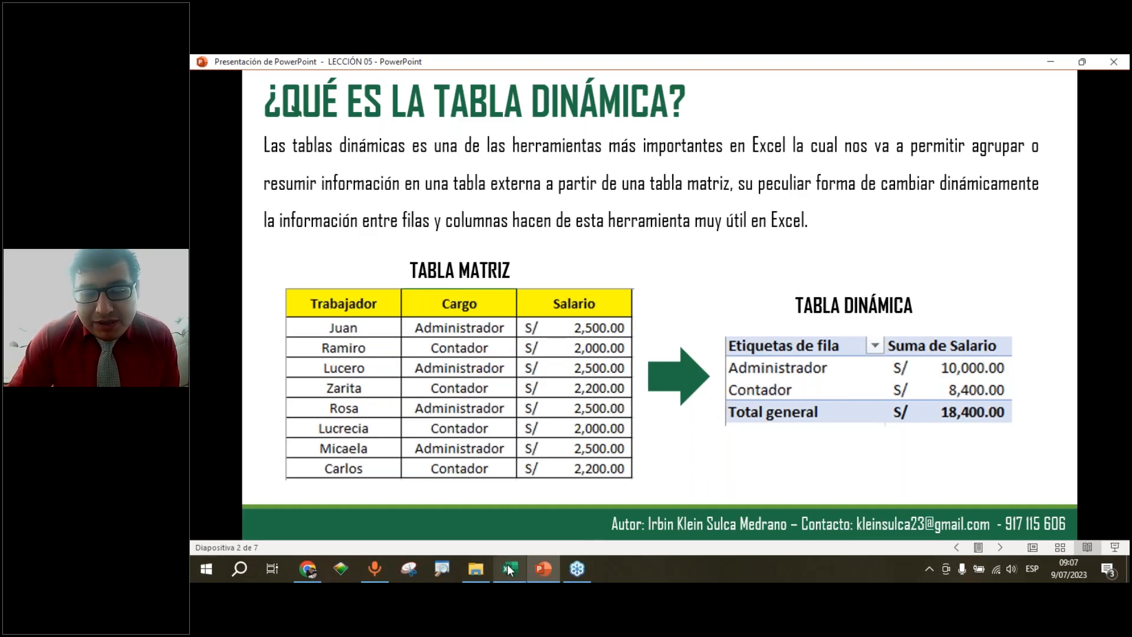
Switch to the Excel workbook EJEMPLO 01 TABLA DINÁMICA
mouse_move(507, 564)
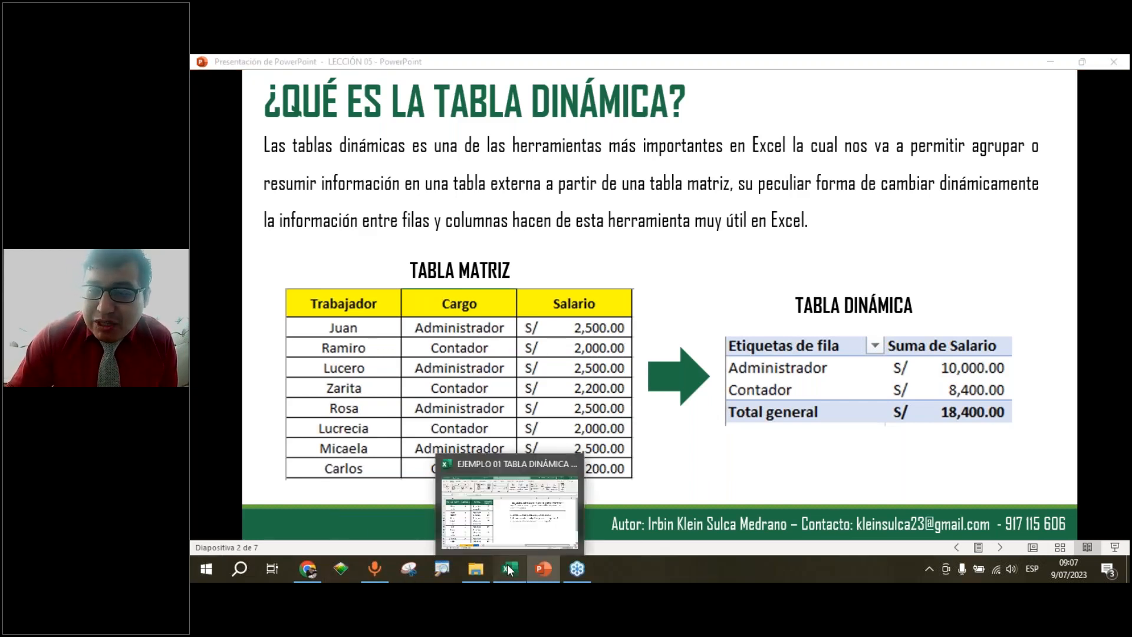
click(507, 563)
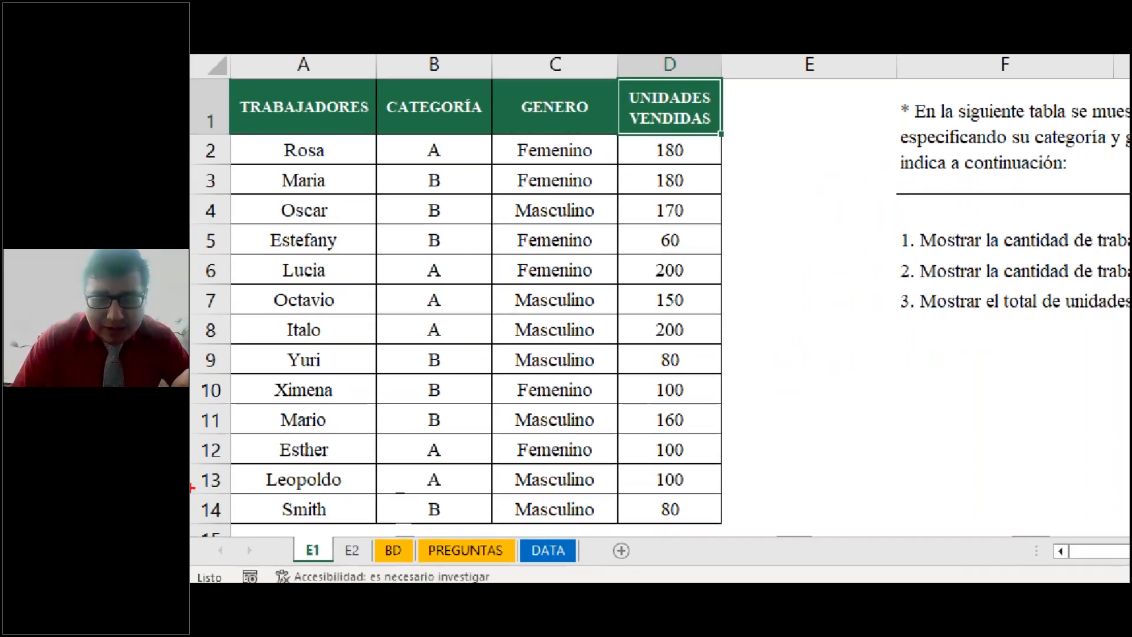
mouse_move(321, 533)
mouse_down()
mouse_move(337, 501)
mouse_move(350, 528)
mouse_move(368, 503)
mouse_move(392, 534)
mouse_up()
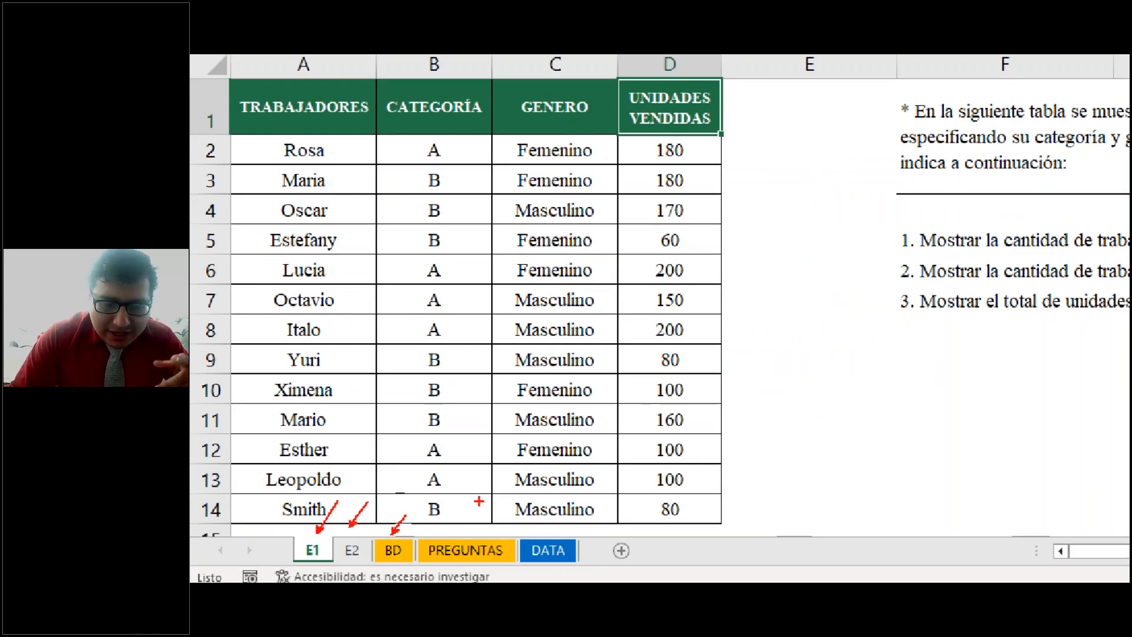
drag(493, 493, 469, 528)
drag(552, 495, 529, 529)
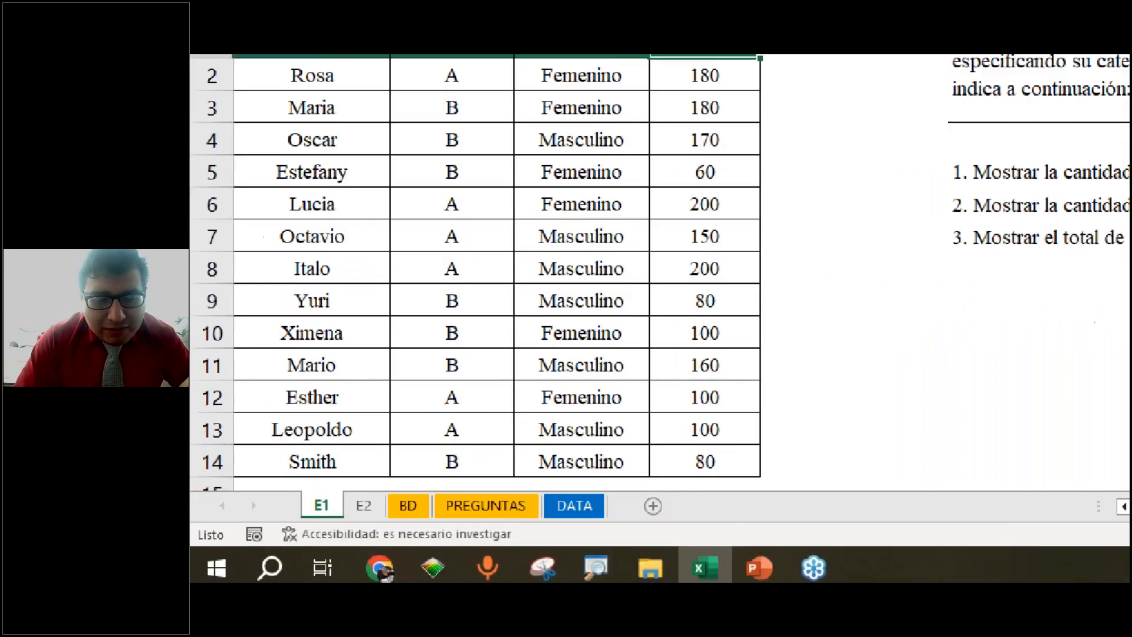
drag(302, 486, 381, 521)
mouse_move(405, 464)
mouse_down()
mouse_move(367, 497)
mouse_move(418, 496)
mouse_up()
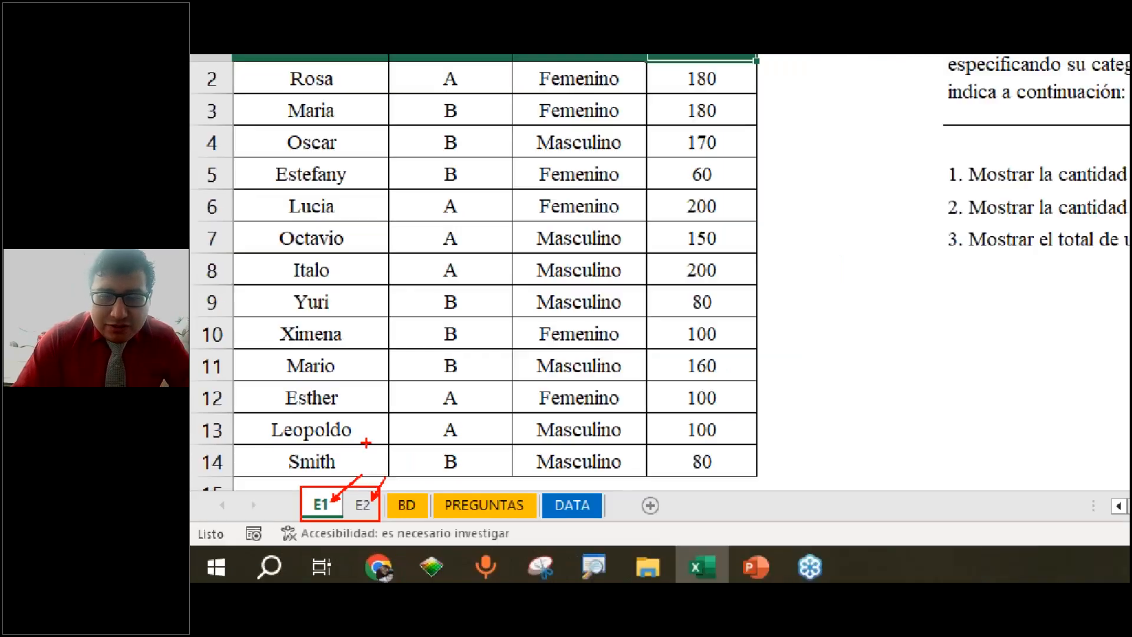
key(Escape)
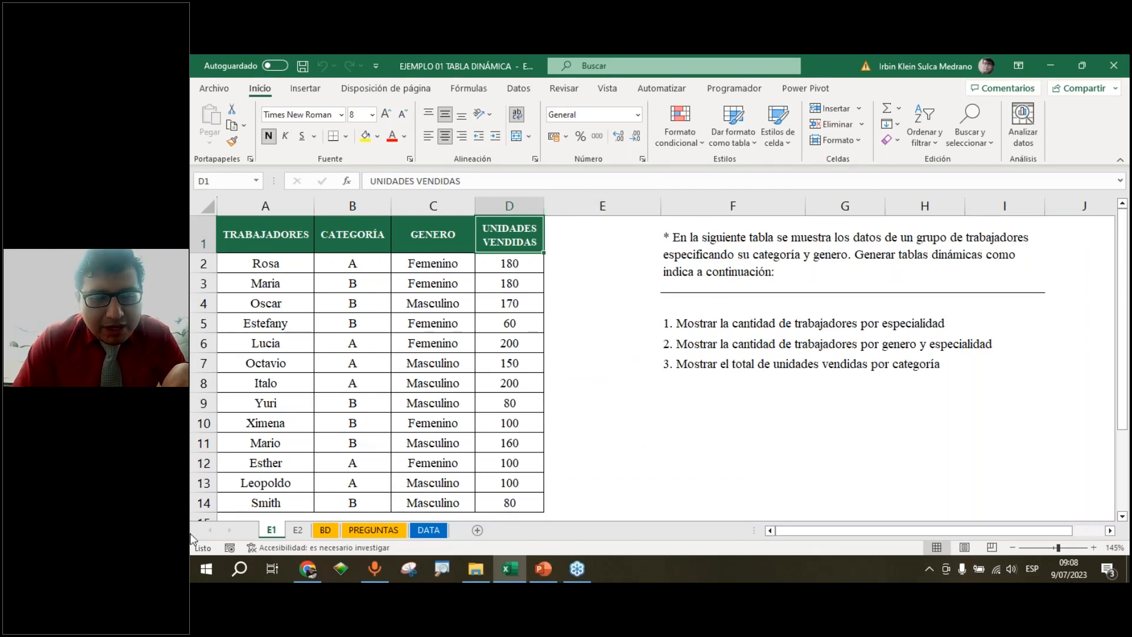
key(ctrl+1)
drag(369, 498, 417, 423)
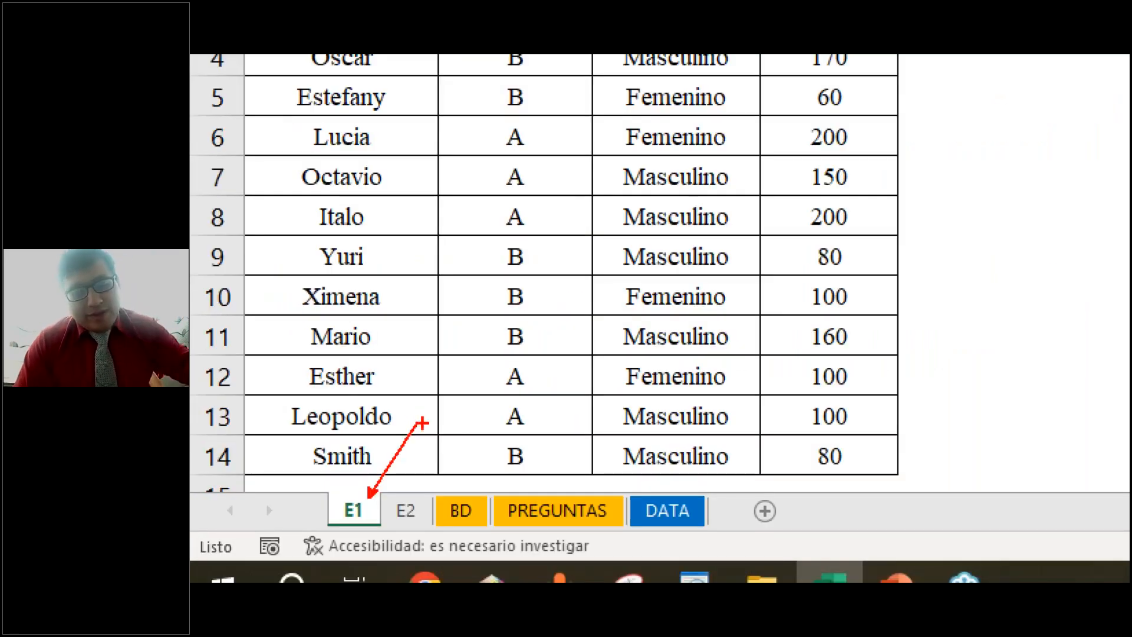
key(Escape)
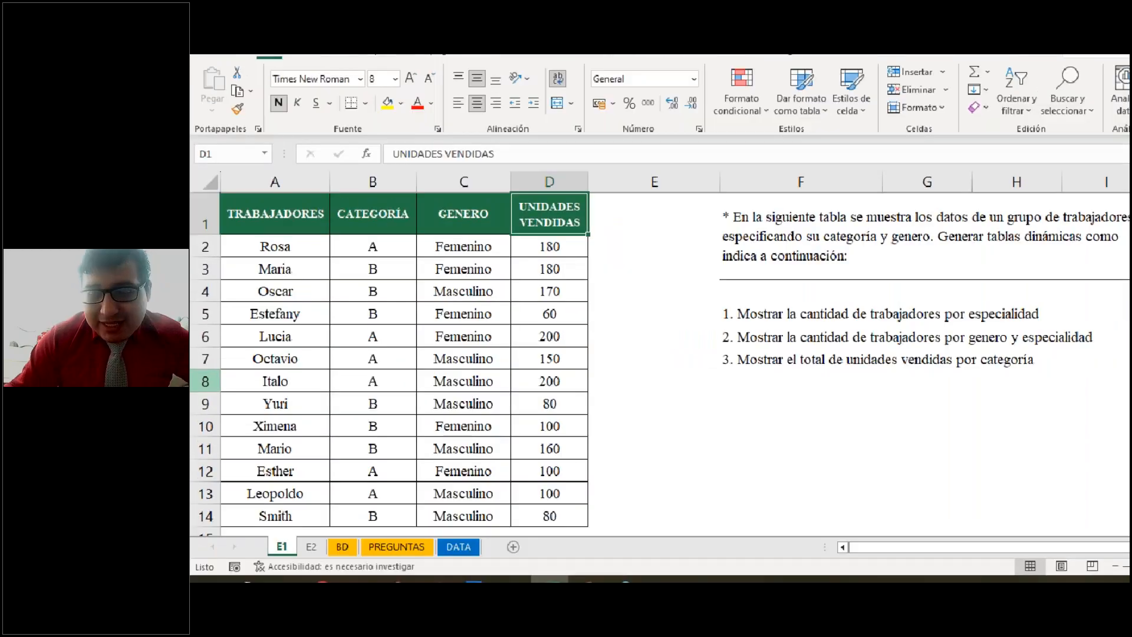
drag(312, 148, 312, 202)
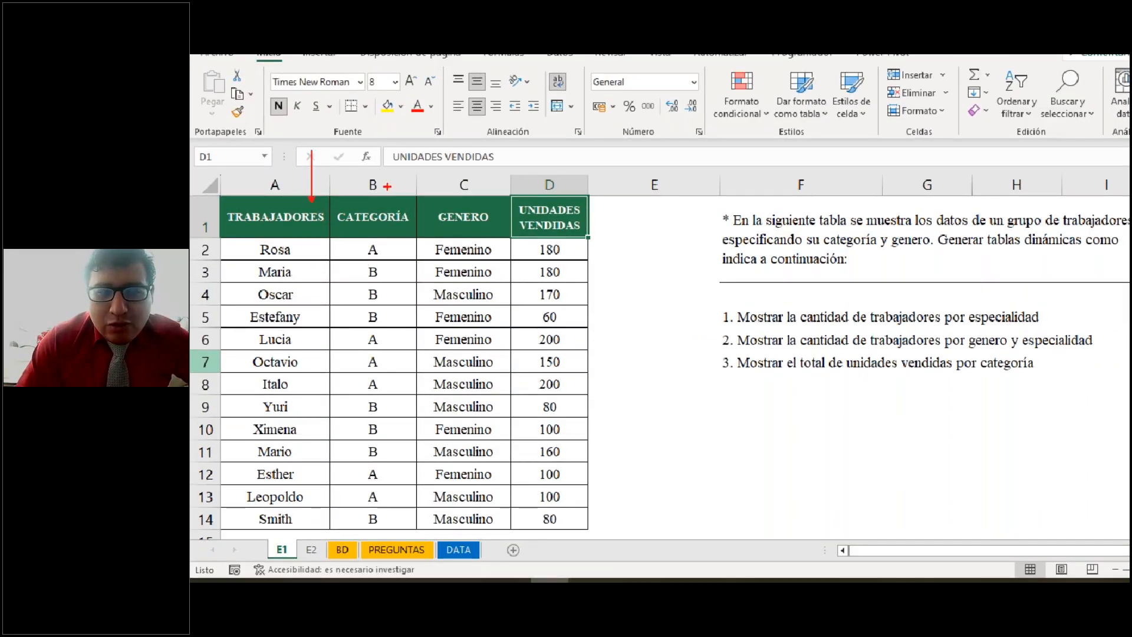
drag(389, 148, 389, 197)
drag(489, 199, 489, 142)
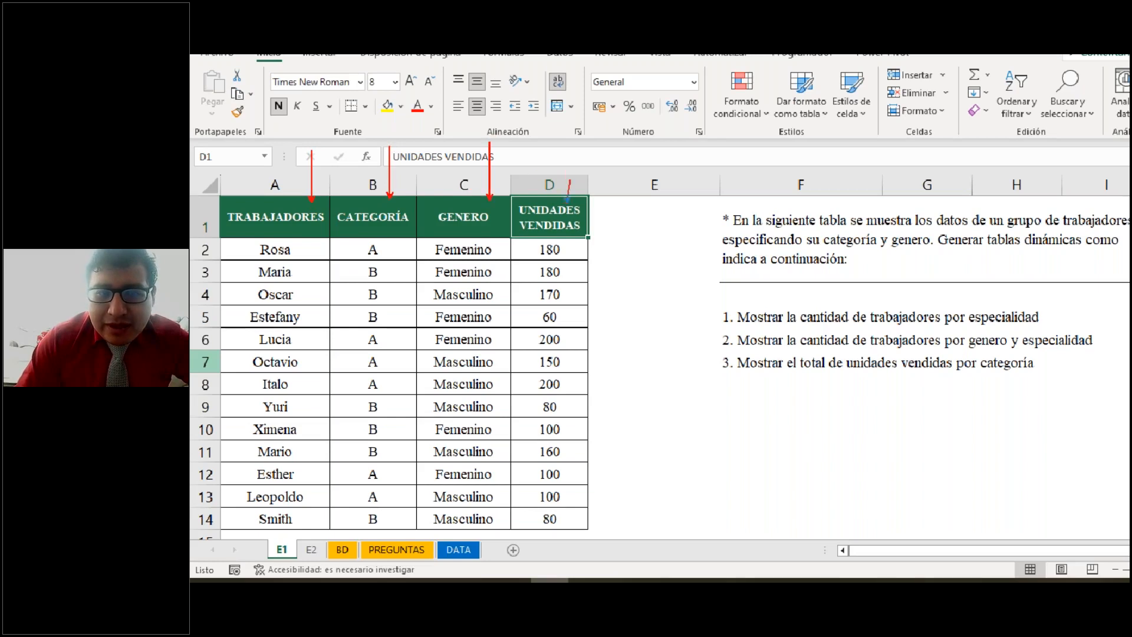
drag(568, 202, 568, 155)
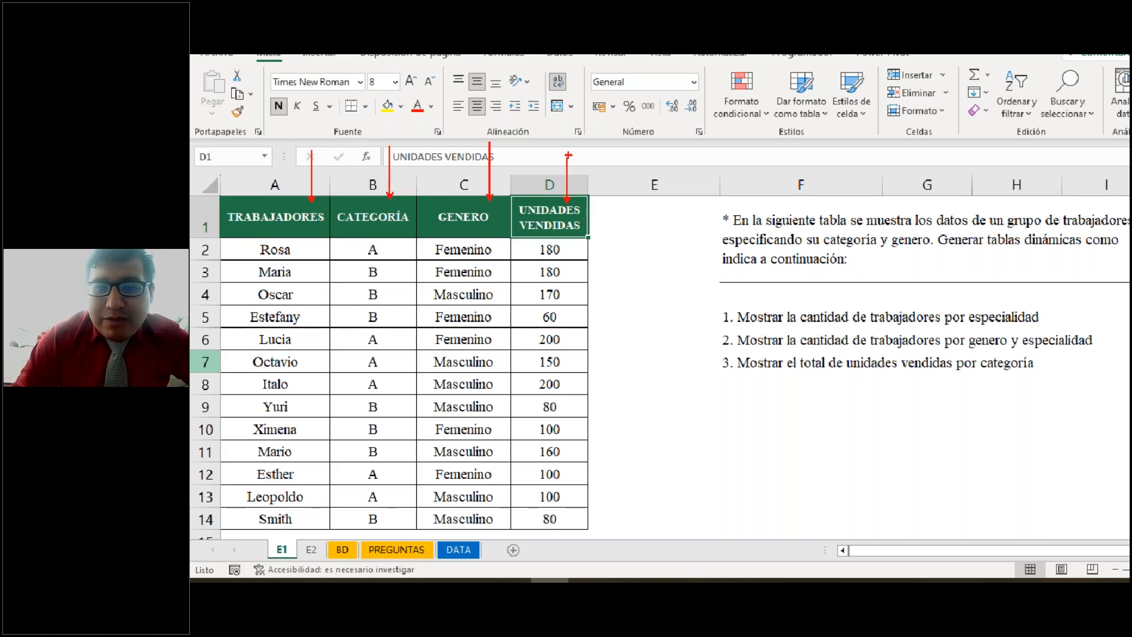
key(Escape)
key(ctrl+1)
scroll(670, 118, down, 1)
click(671, 119)
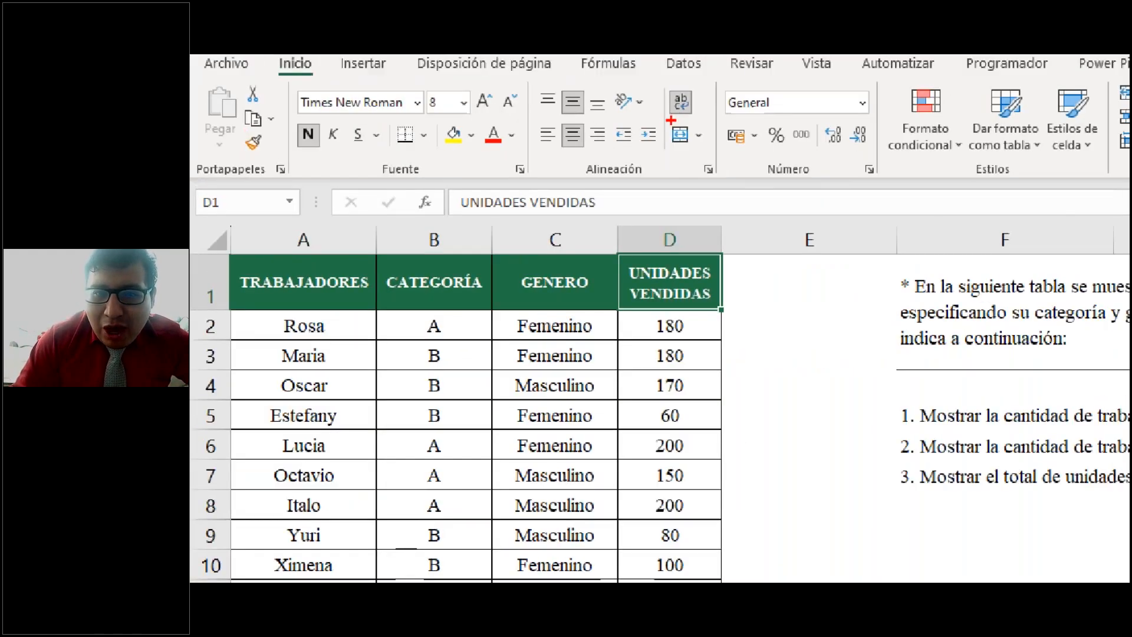
drag(666, 120, 742, 179)
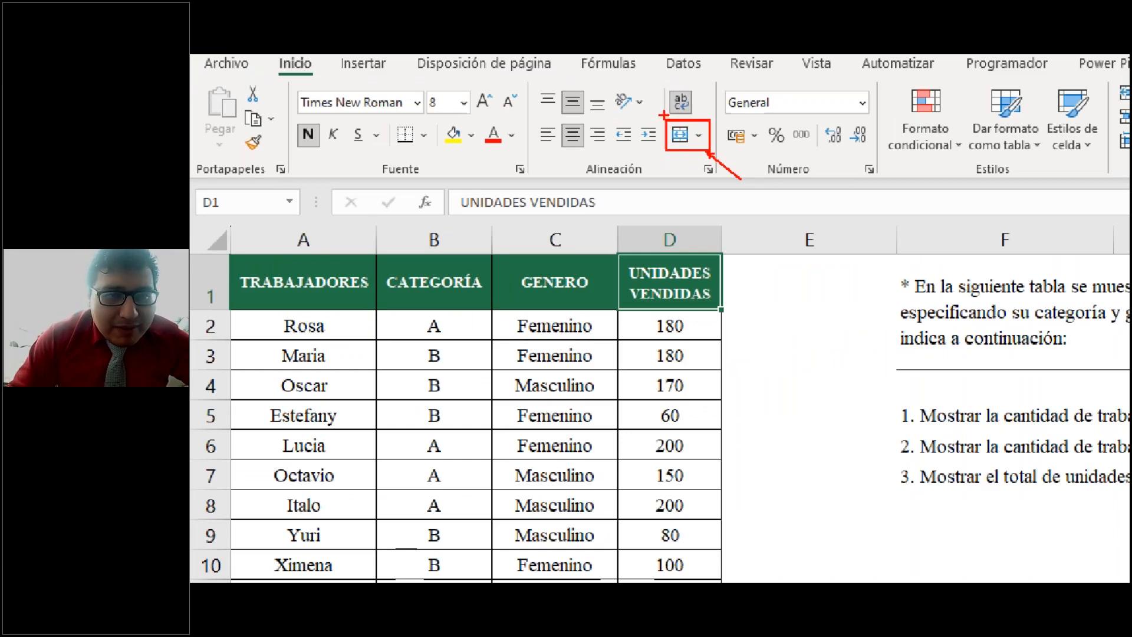
drag(667, 117, 712, 158)
drag(717, 104, 661, 165)
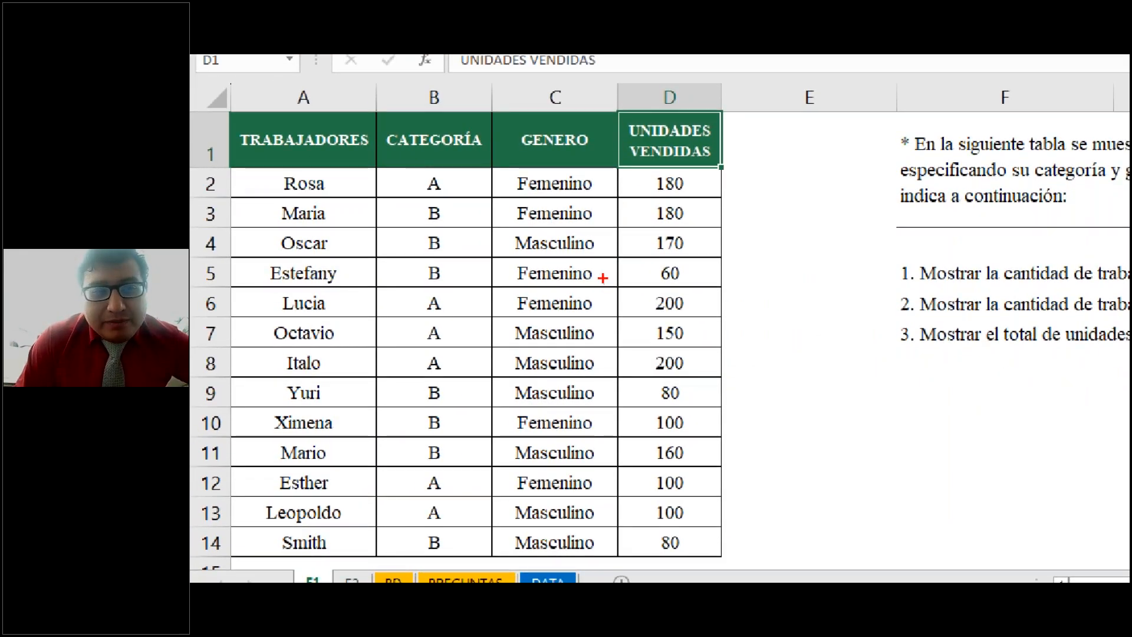
mouse_move(225, 111)
mouse_down()
mouse_move(424, 299)
mouse_move(664, 459)
mouse_move(721, 559)
mouse_up()
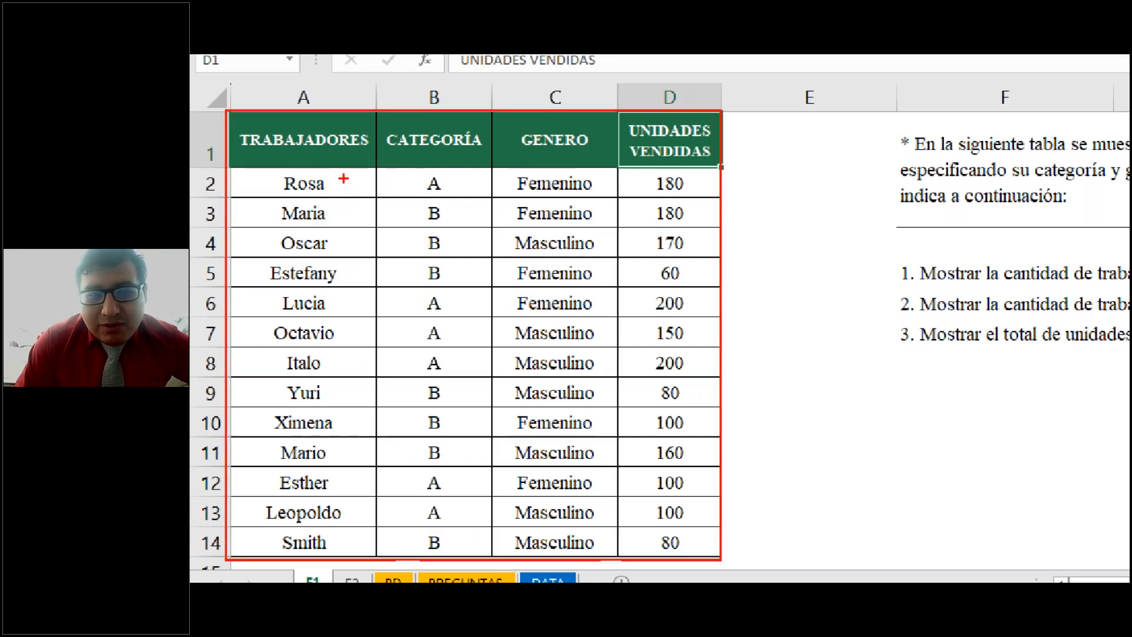
drag(346, 160, 345, 211)
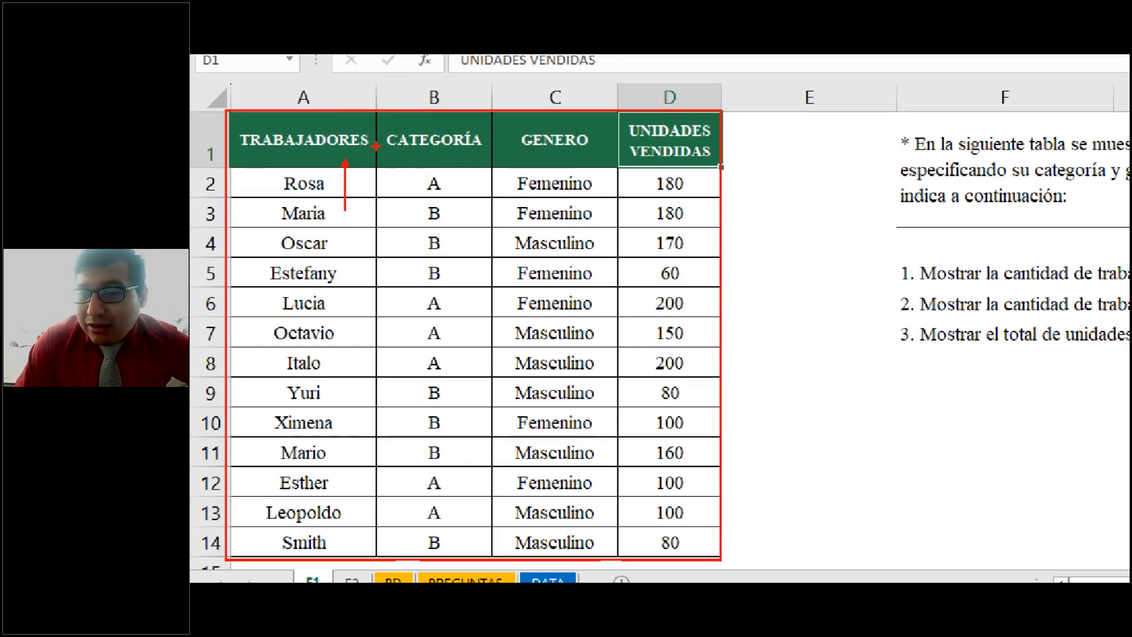
drag(467, 165, 464, 217)
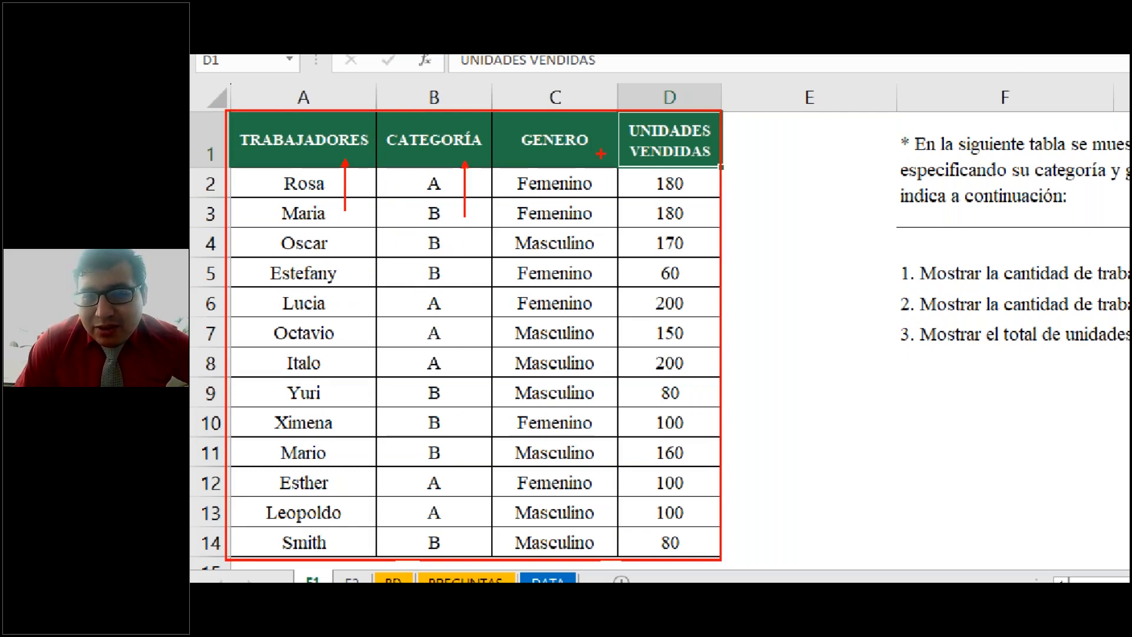
drag(602, 158, 601, 197)
drag(700, 166, 700, 202)
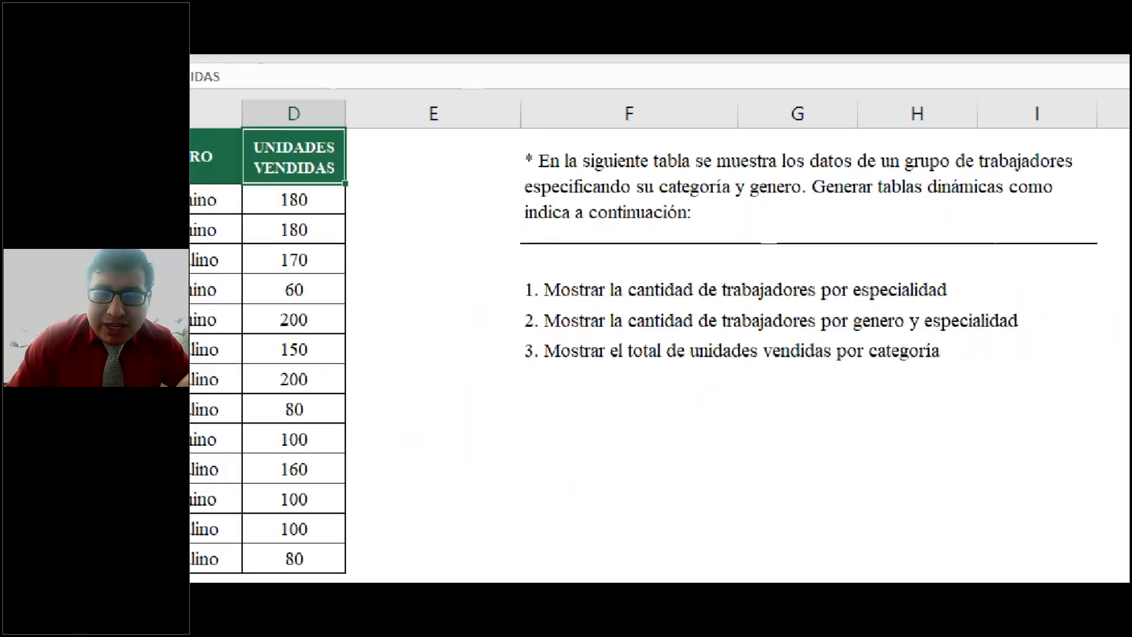
mouse_move(655, 318)
mouse_down()
mouse_move(605, 315)
mouse_move(607, 359)
mouse_up()
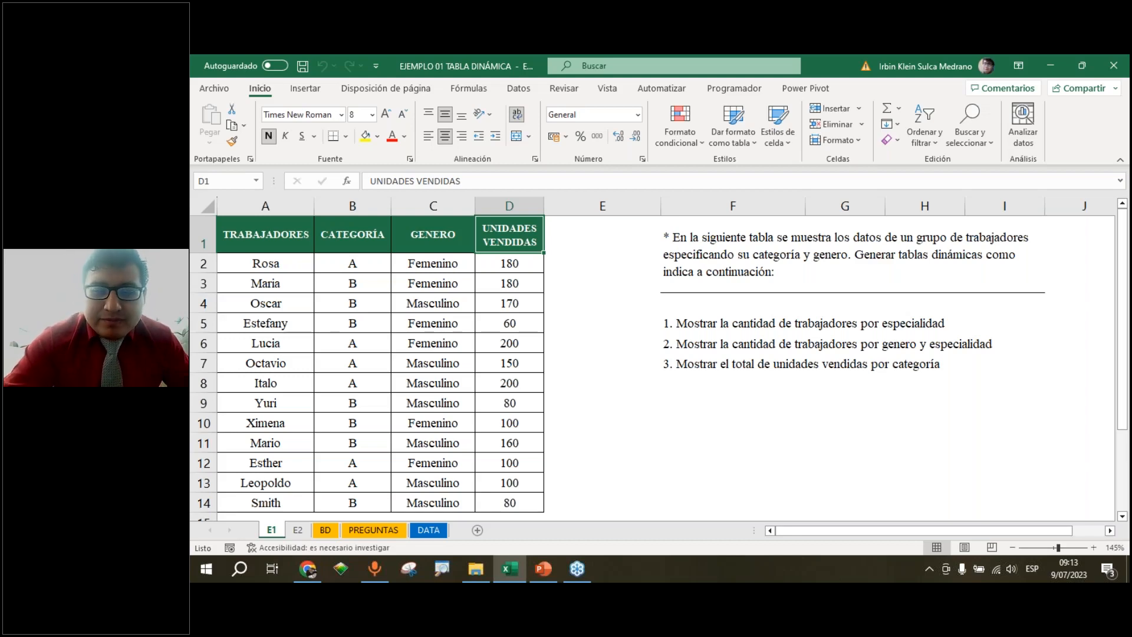
Select the worker data table from A1 through D14 on sheet E1
click(236, 239)
drag(236, 239, 512, 502)
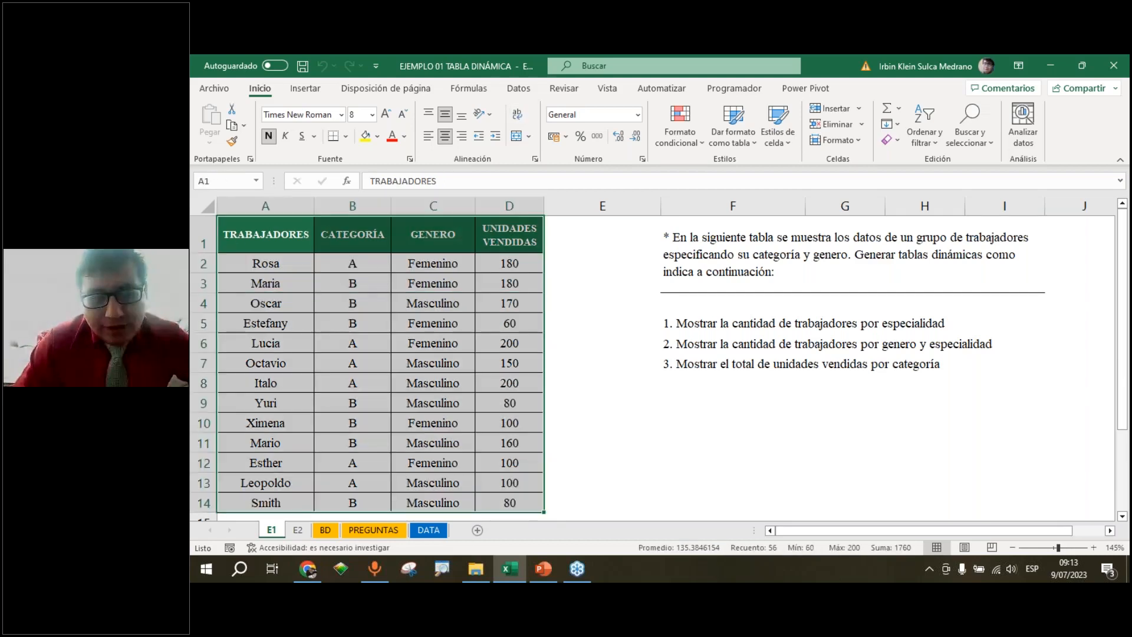
mouse_move(214, 212)
mouse_down()
mouse_move(304, 312)
mouse_move(563, 478)
mouse_move(544, 519)
mouse_up()
drag(555, 233, 616, 233)
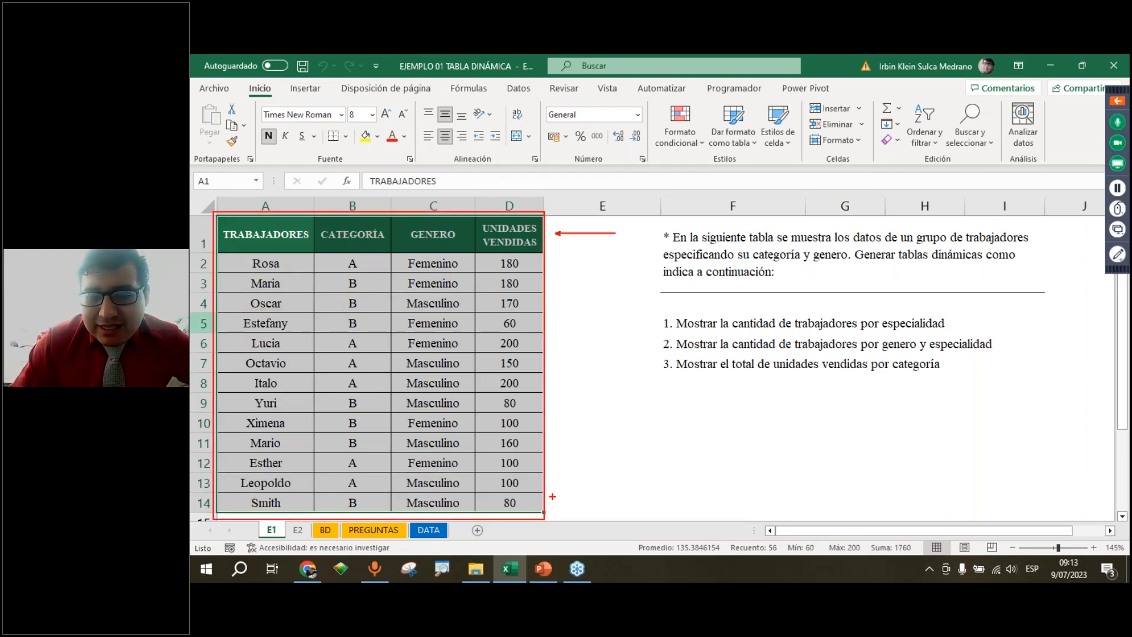
drag(554, 498, 616, 499)
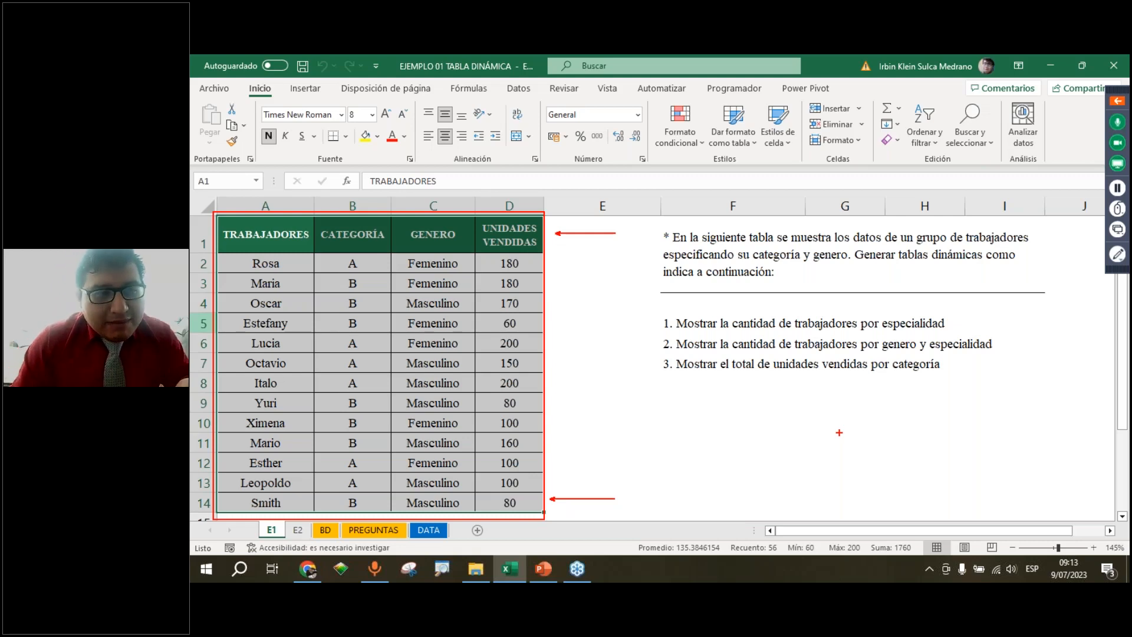
key(Escape)
Insert a pivot table from the range E1!$A$1:$D$14, placing it on a new worksheet
click(285, 91)
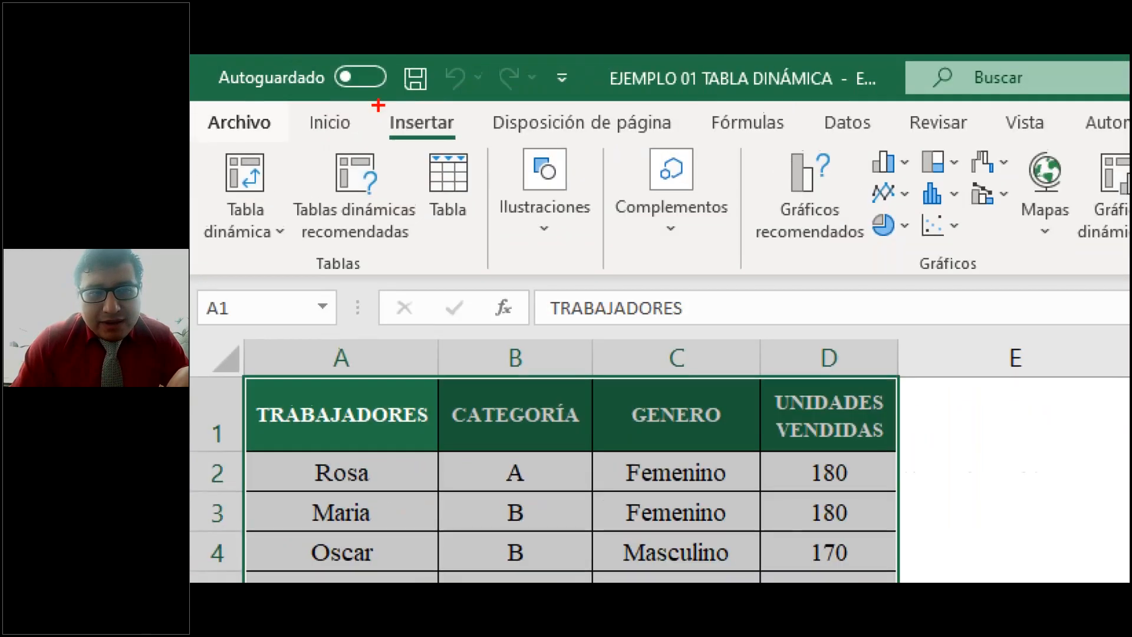
drag(284, 80, 327, 99)
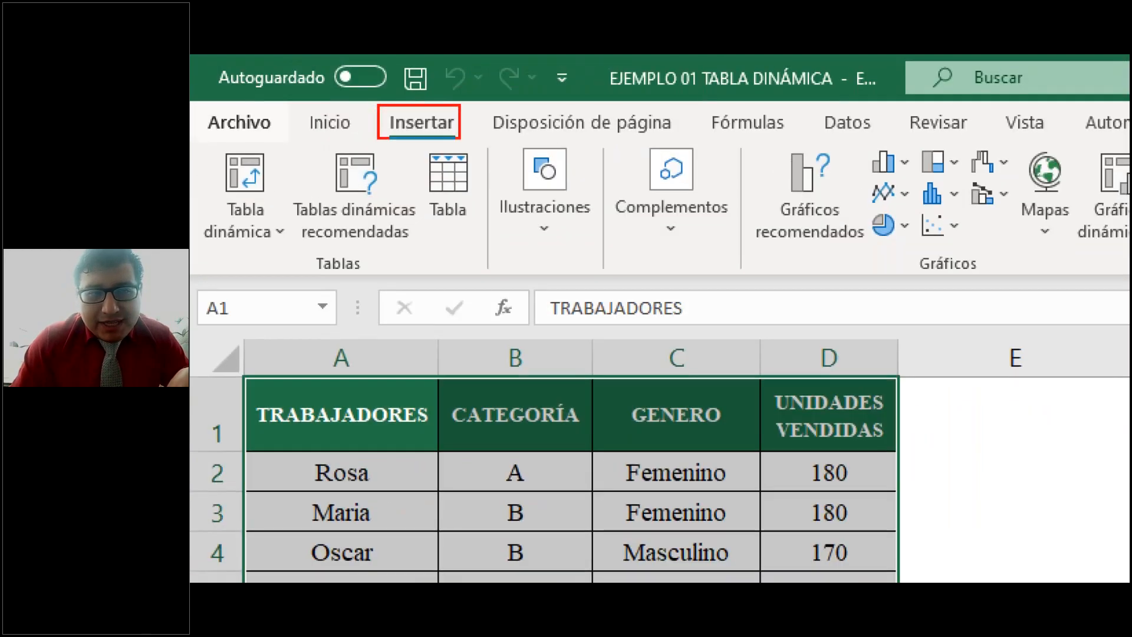
drag(477, 127, 498, 143)
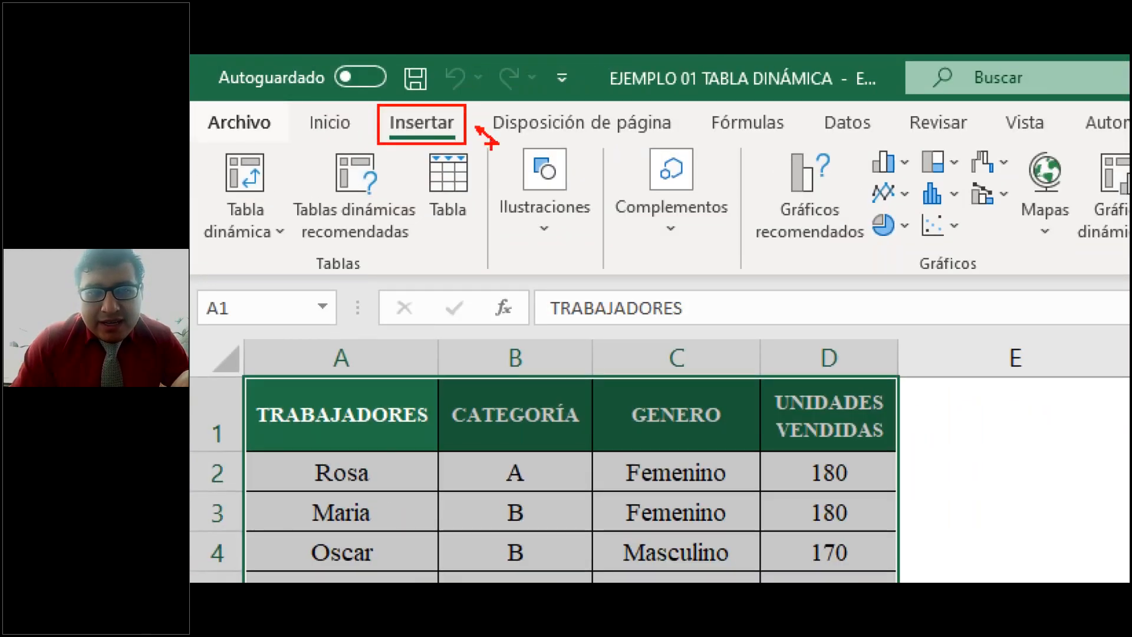
mouse_move(191, 149)
mouse_down()
mouse_move(271, 245)
mouse_move(296, 250)
mouse_up()
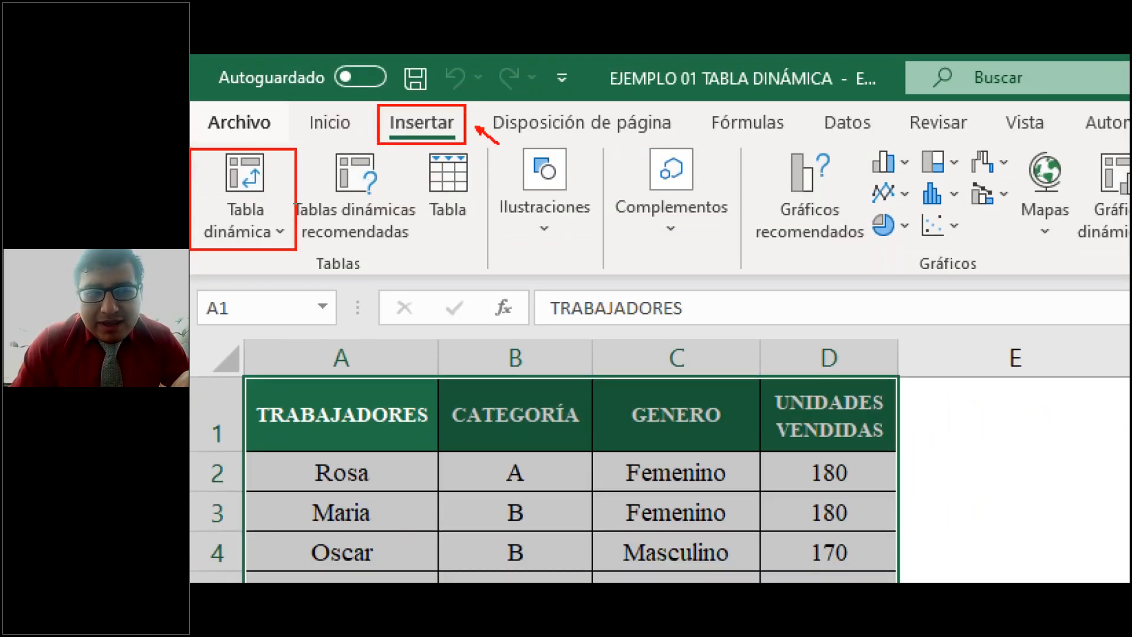
drag(277, 206, 295, 225)
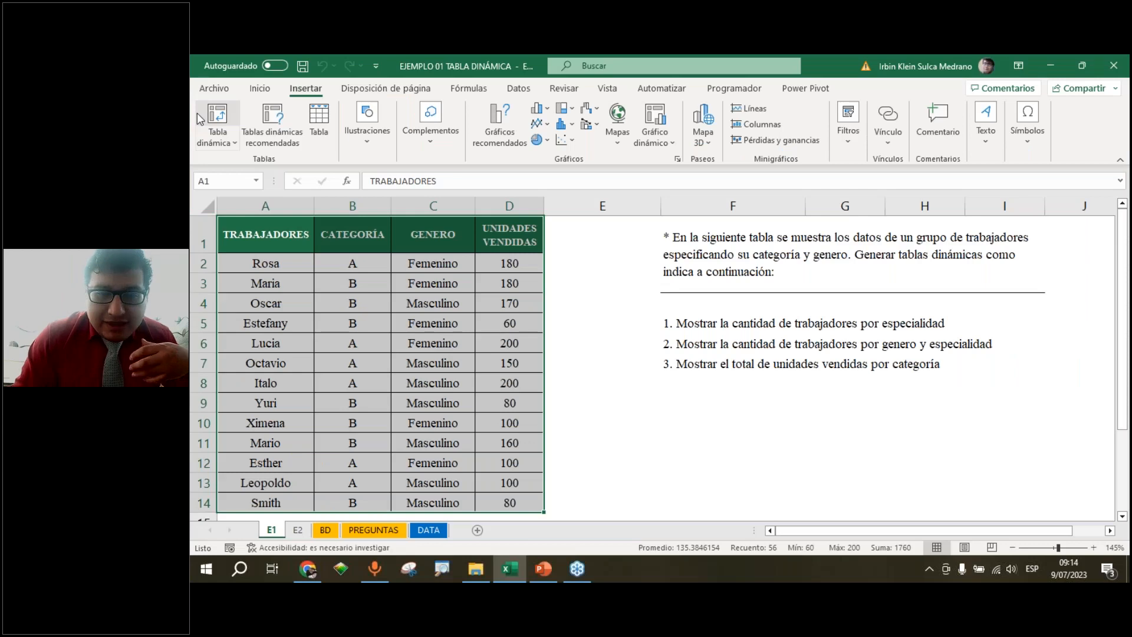
click(199, 120)
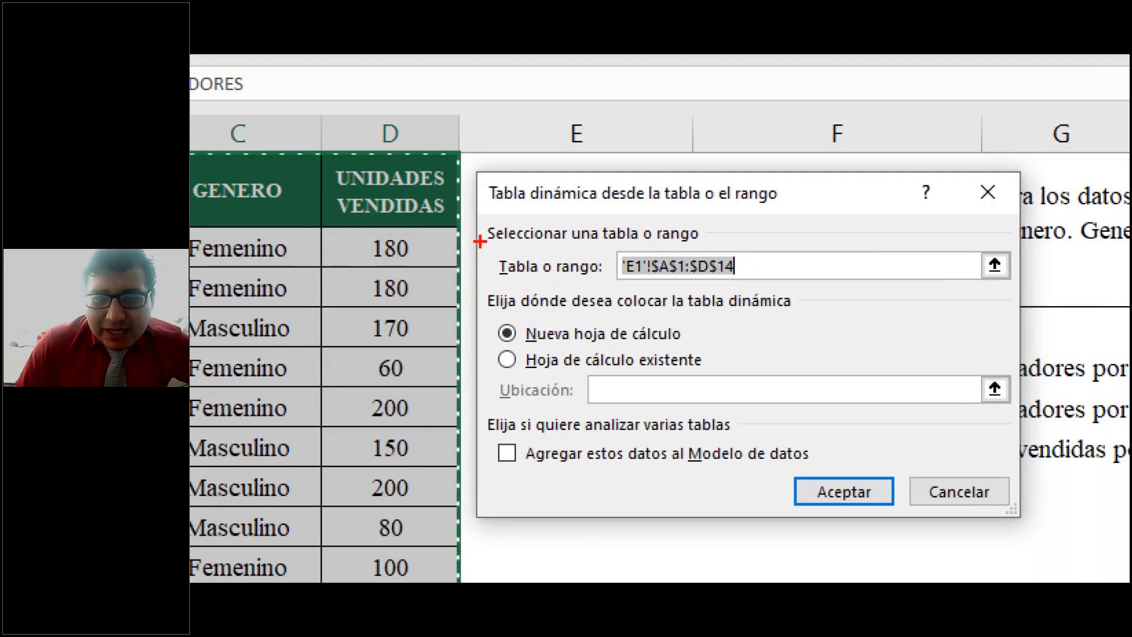
drag(481, 241, 1013, 288)
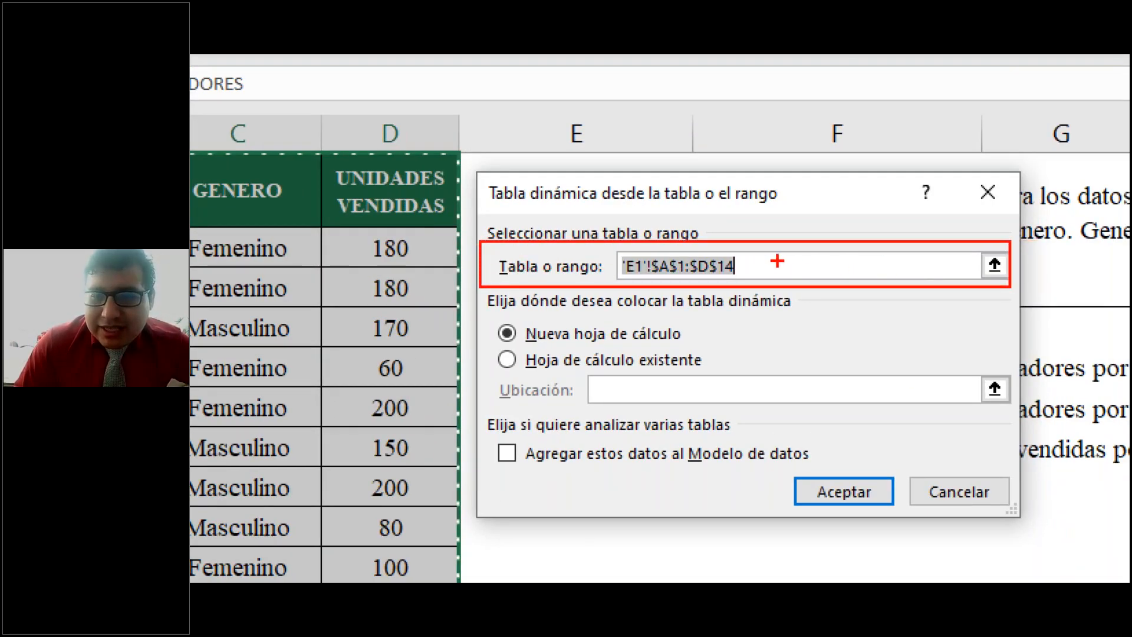
drag(748, 268, 818, 269)
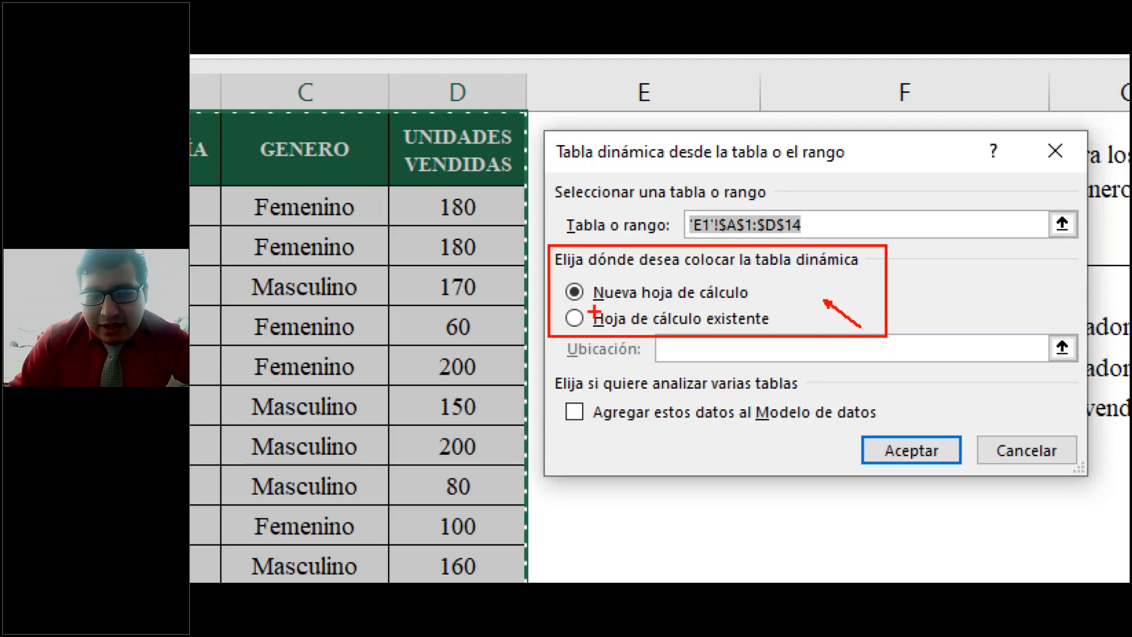
drag(571, 306, 748, 306)
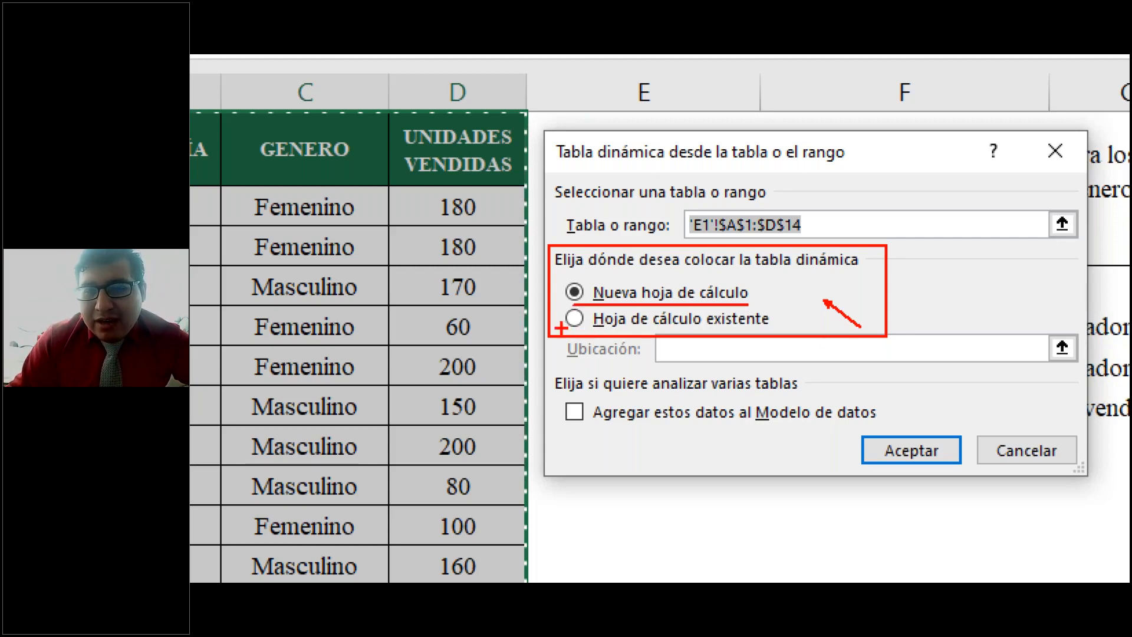
drag(563, 326, 779, 326)
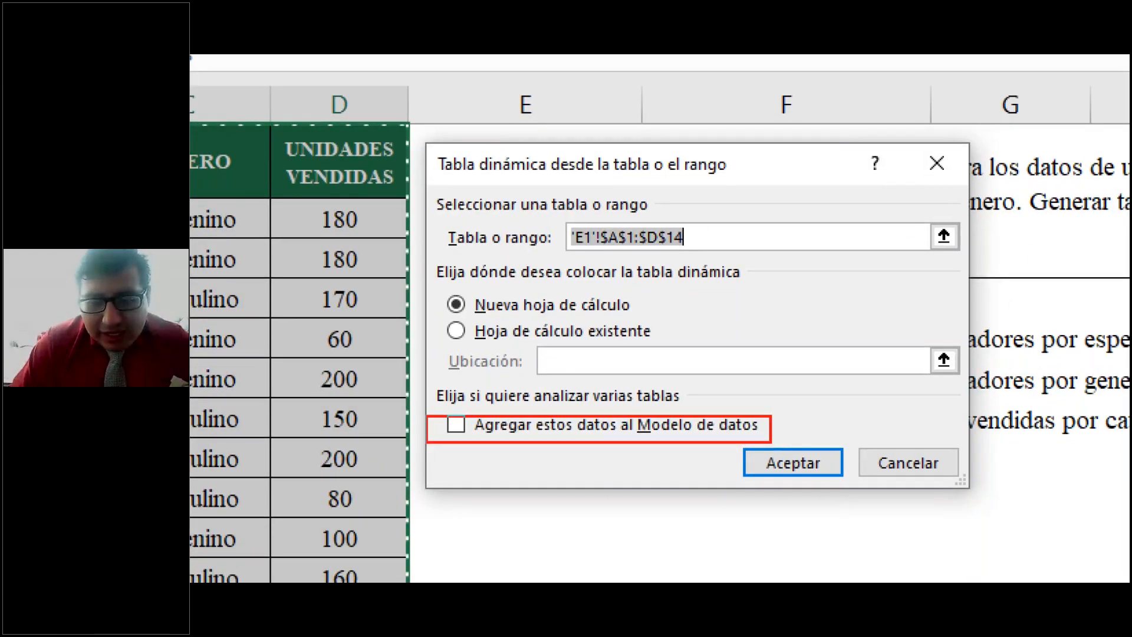
mouse_move(773, 404)
mouse_down()
mouse_move(806, 434)
mouse_move(779, 441)
mouse_up()
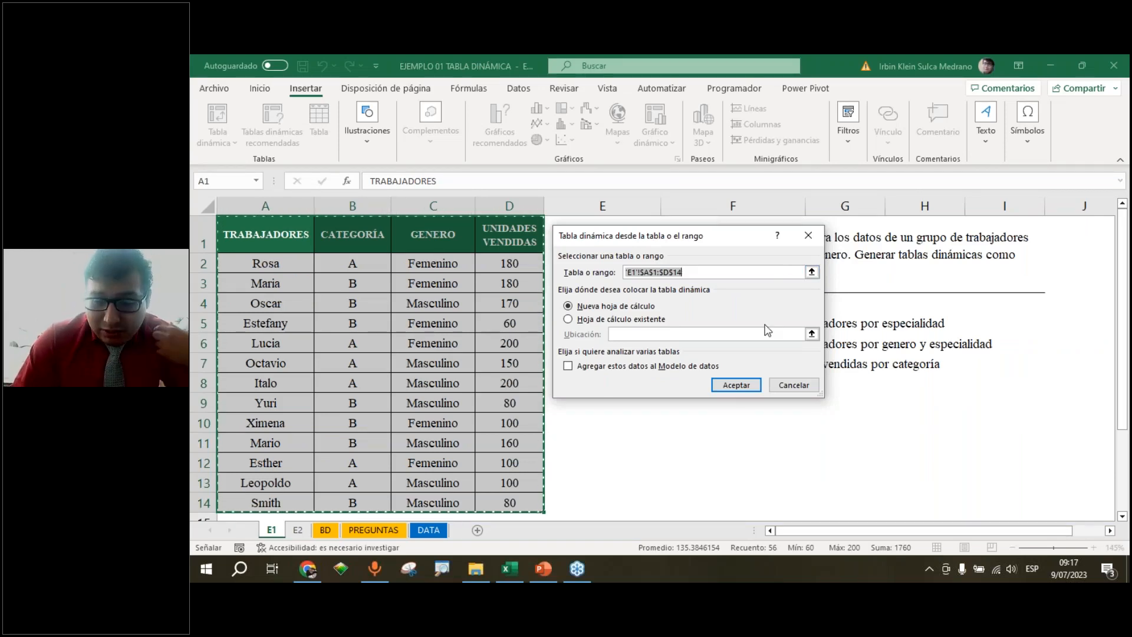
click(737, 386)
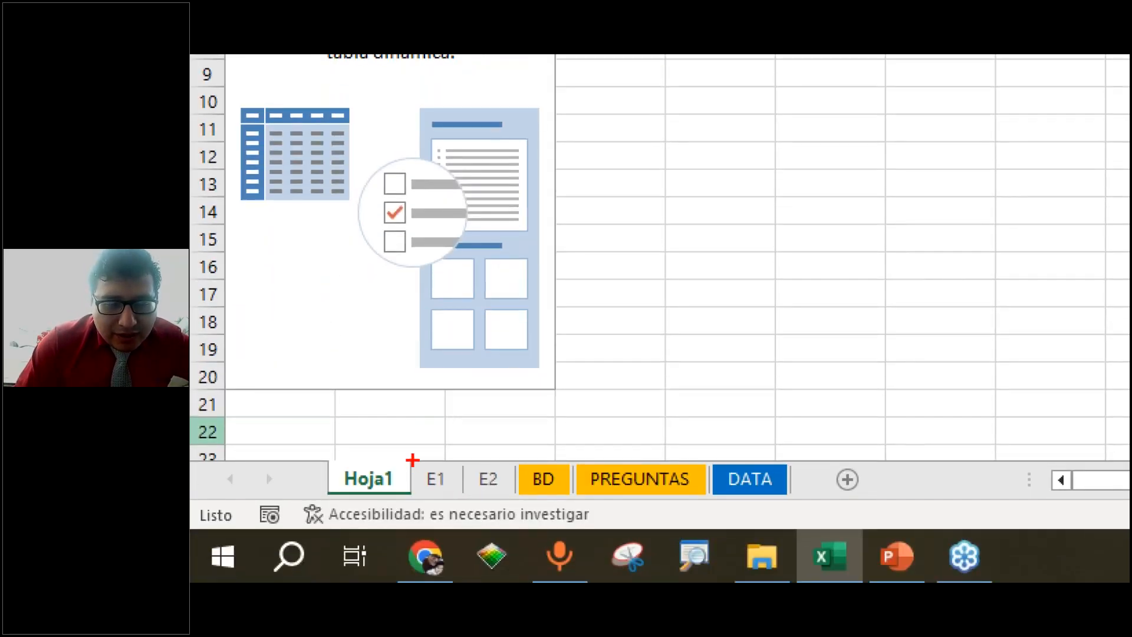
Rename the new pivot table worksheet REPORTE1
drag(412, 462, 457, 498)
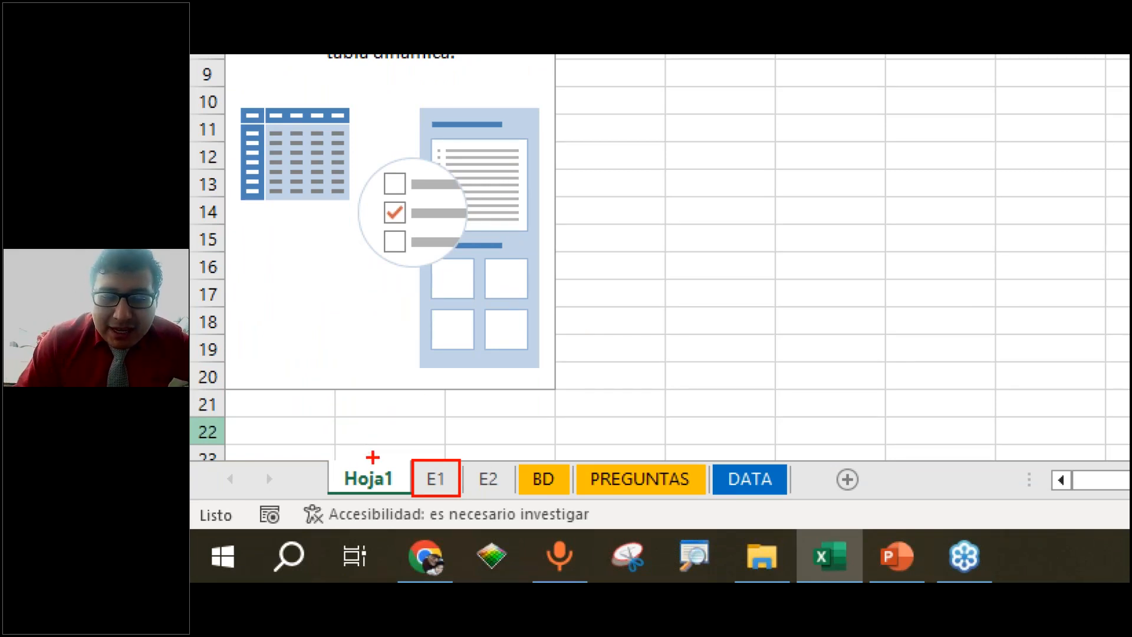
drag(373, 460, 417, 413)
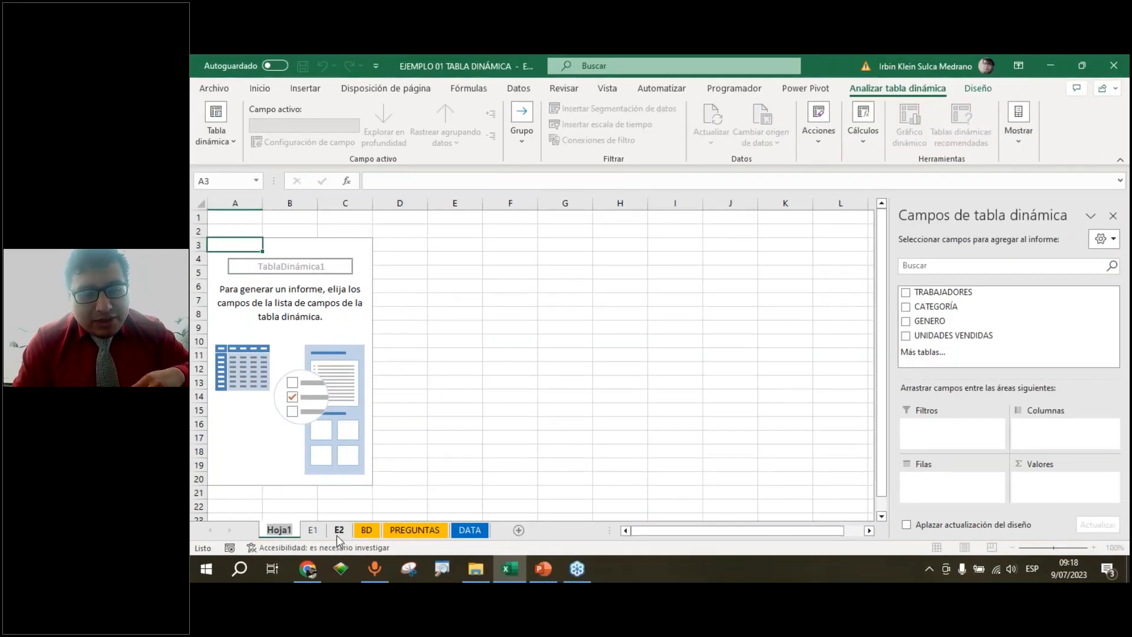
text(REPORTE)
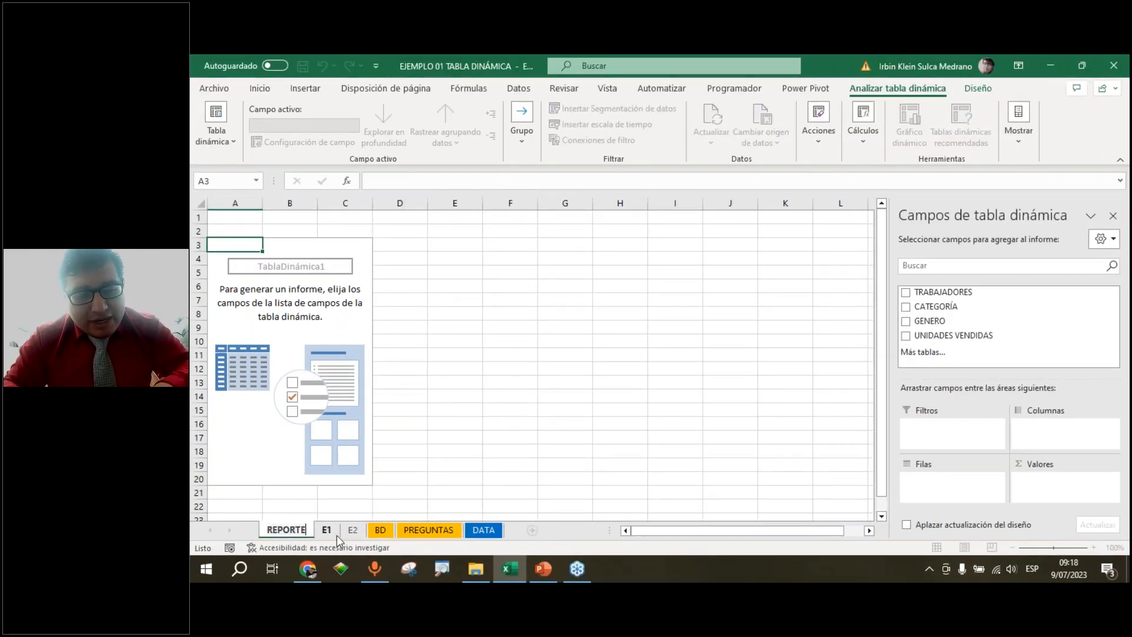
text(S)
key(BackSpace)
text(1)
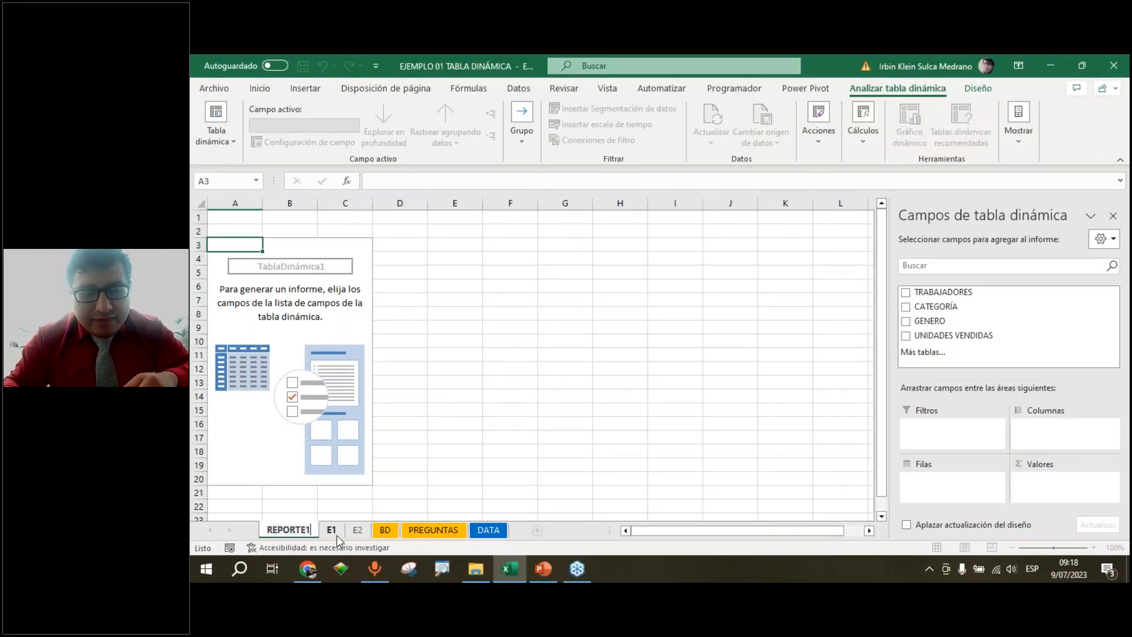
key(Return)
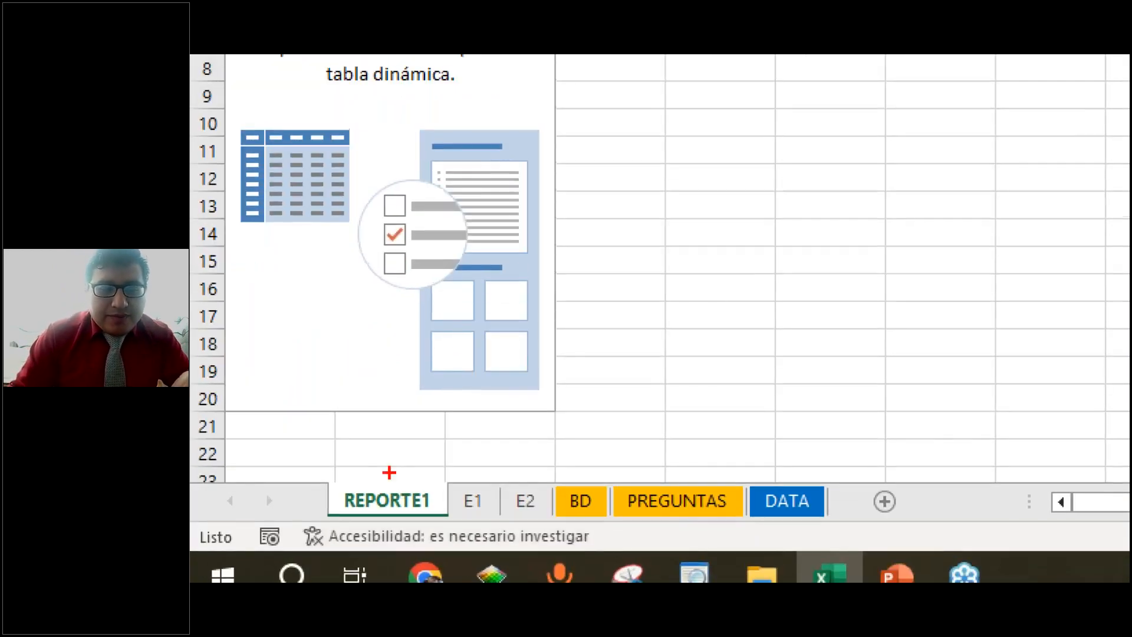
Set the REPORTE1 sheet tab colour to red
drag(389, 472, 459, 417)
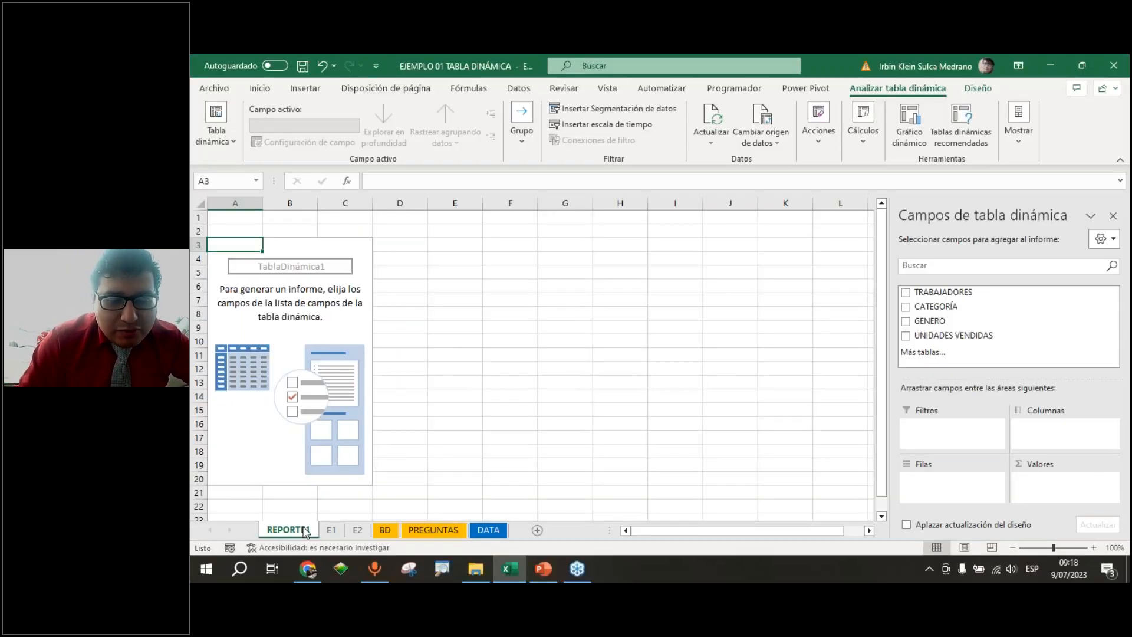
right_click(416, 496)
mouse_move(372, 434)
click(465, 444)
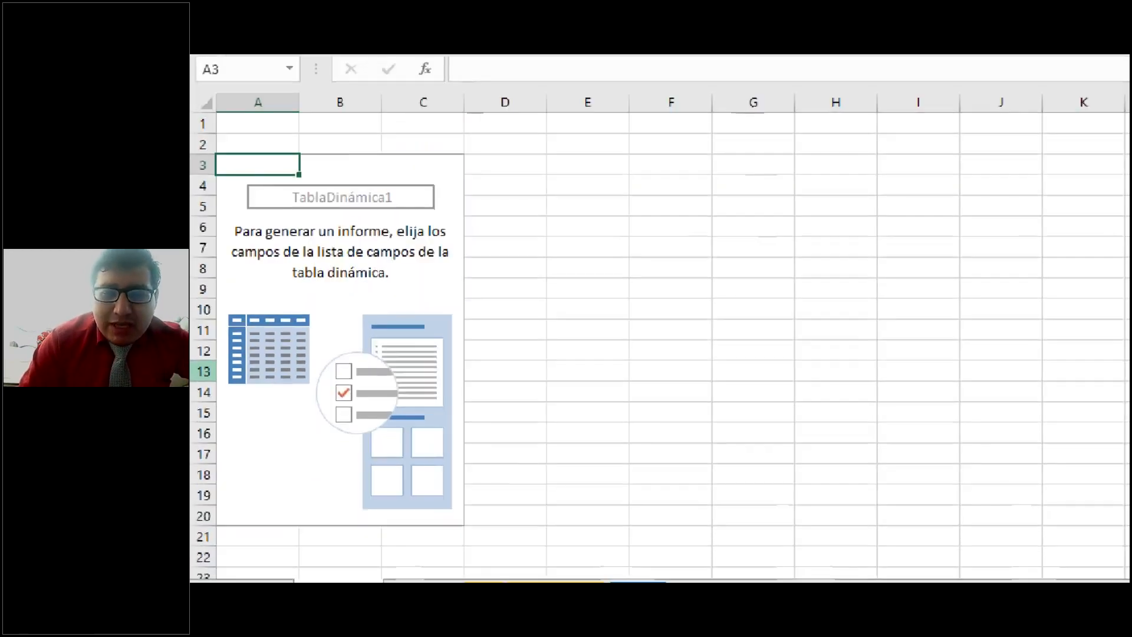
Examine the empty pivot table placeholder on REPORTE1 and the pivot table field list
mouse_move(216, 123)
mouse_down()
mouse_move(240, 170)
mouse_move(444, 386)
mouse_move(463, 500)
mouse_up()
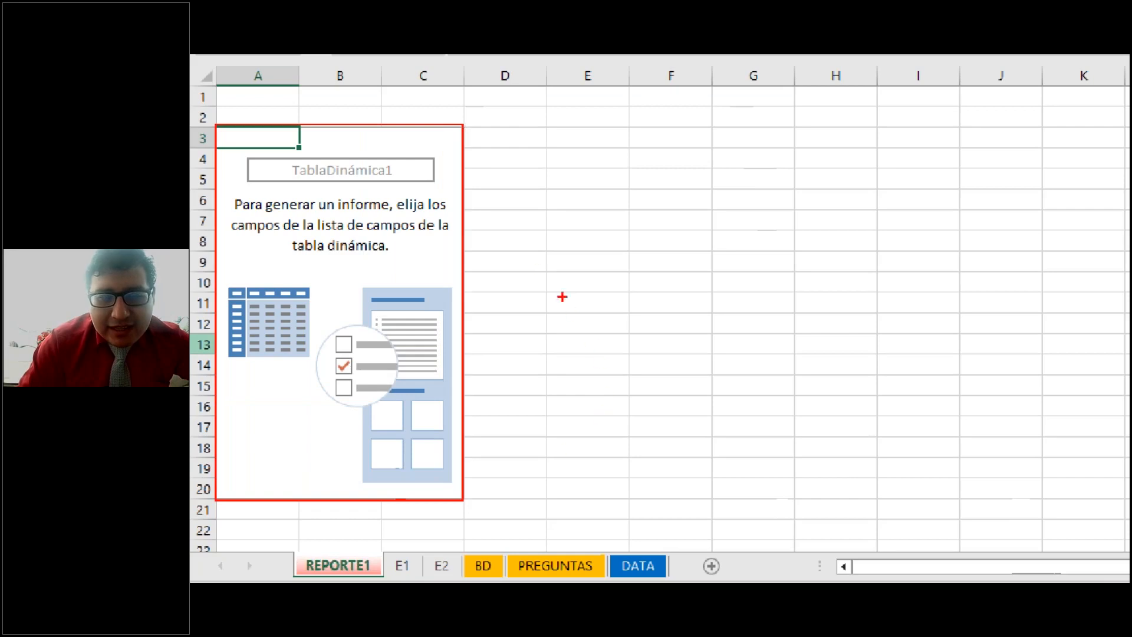
drag(481, 289, 548, 325)
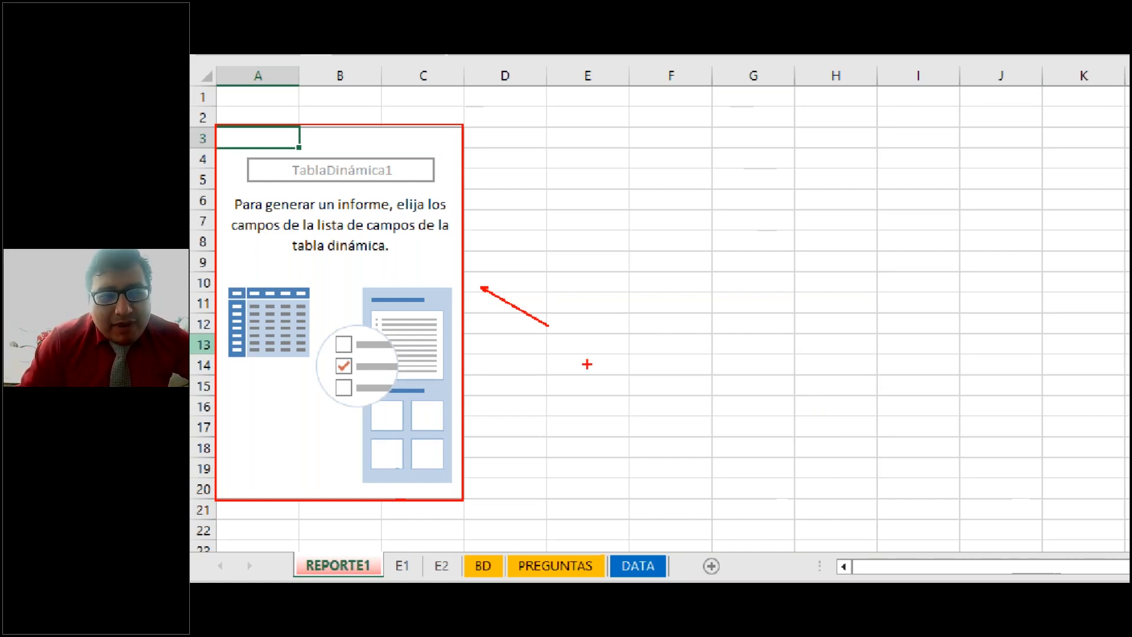
drag(235, 217, 440, 200)
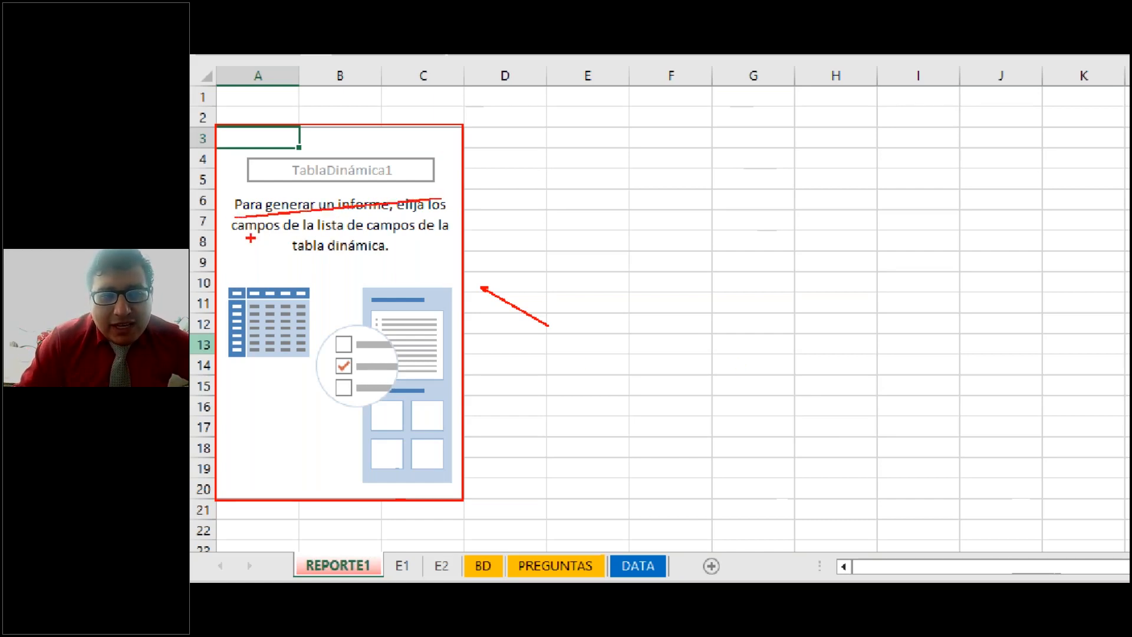
mouse_move(243, 245)
mouse_down()
mouse_move(391, 230)
mouse_move(474, 244)
mouse_up()
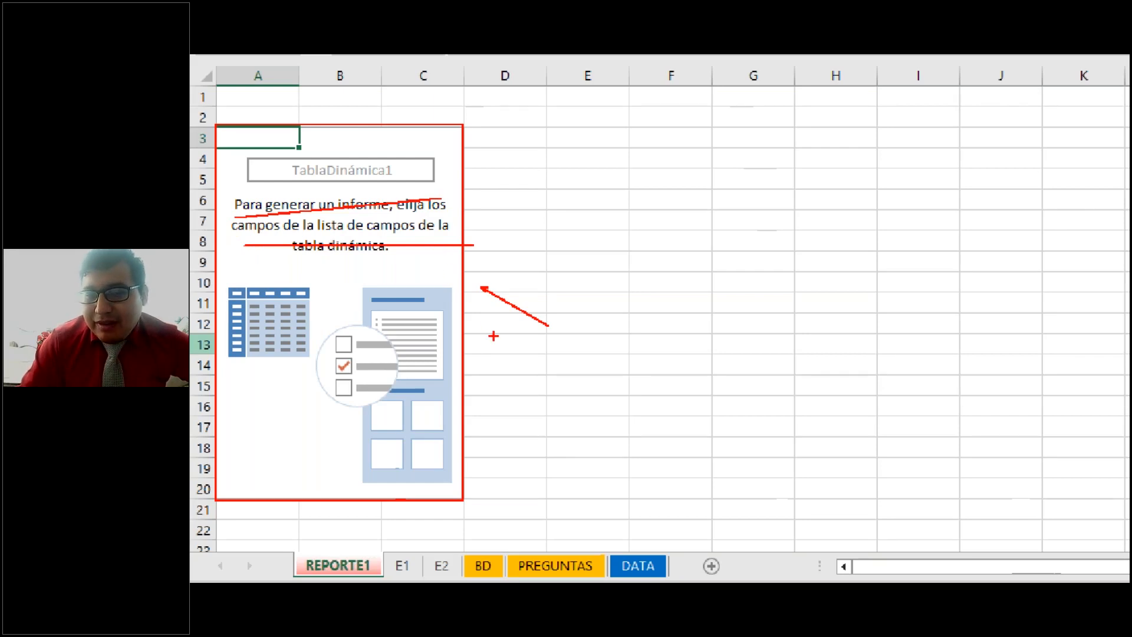
key(Escape)
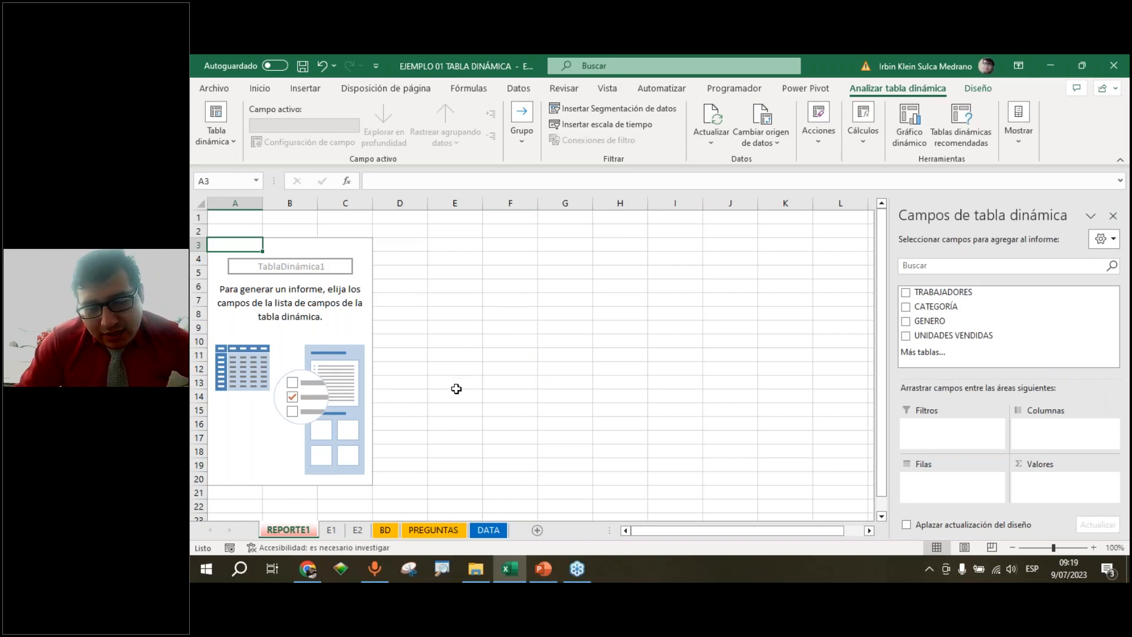
click(312, 342)
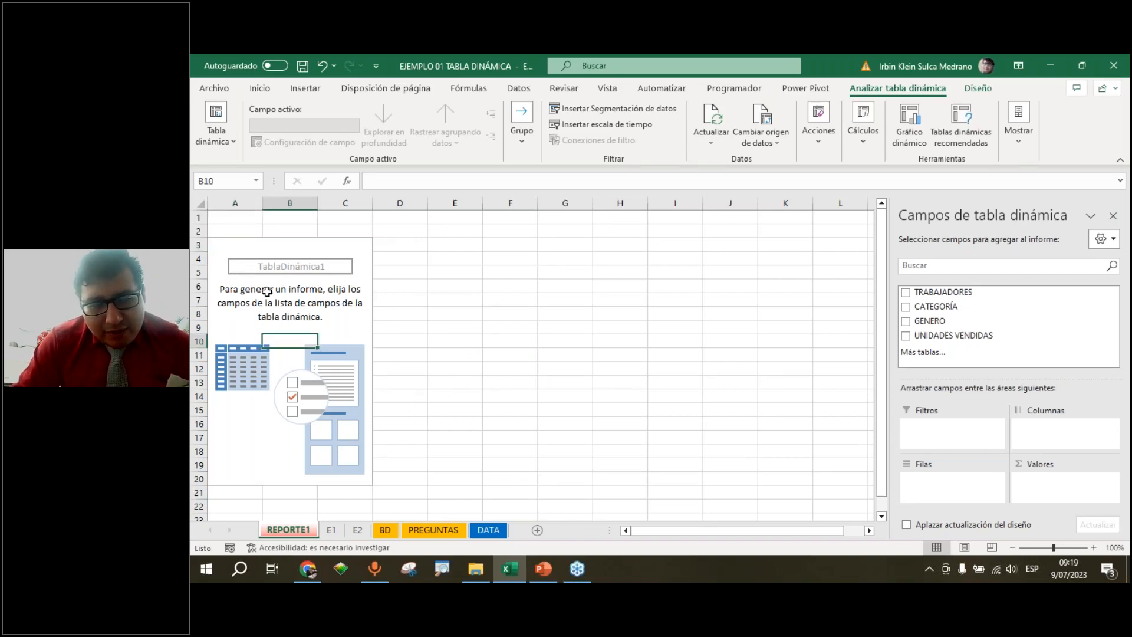
click(235, 261)
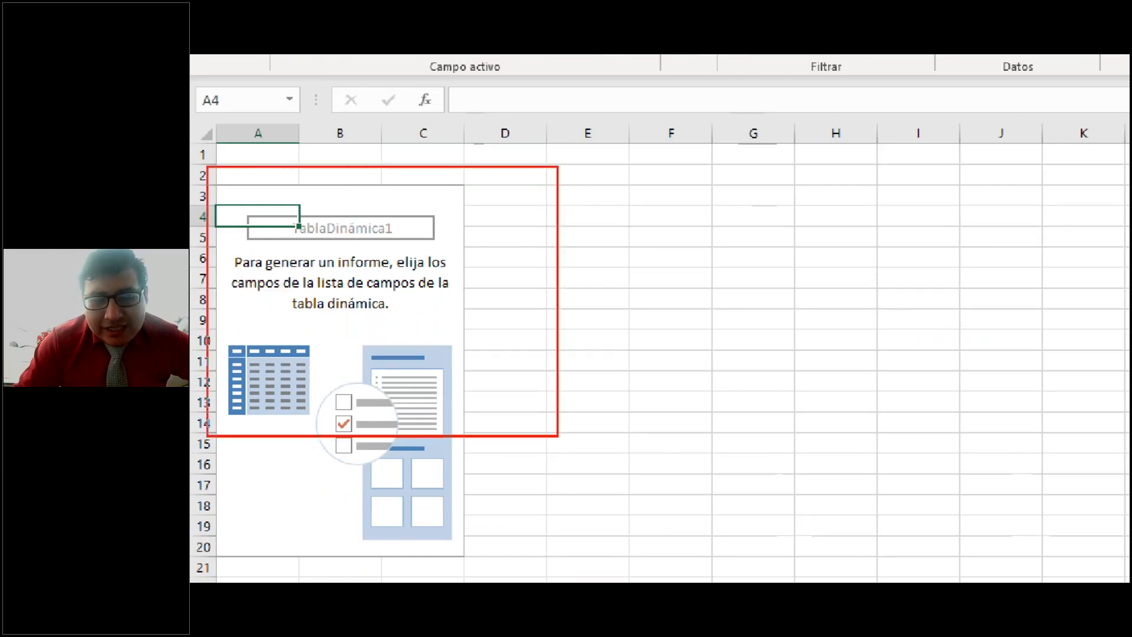
mouse_move(558, 437)
mouse_down()
mouse_move(697, 571)
mouse_move(648, 563)
mouse_up()
drag(505, 259, 576, 371)
drag(575, 226, 520, 366)
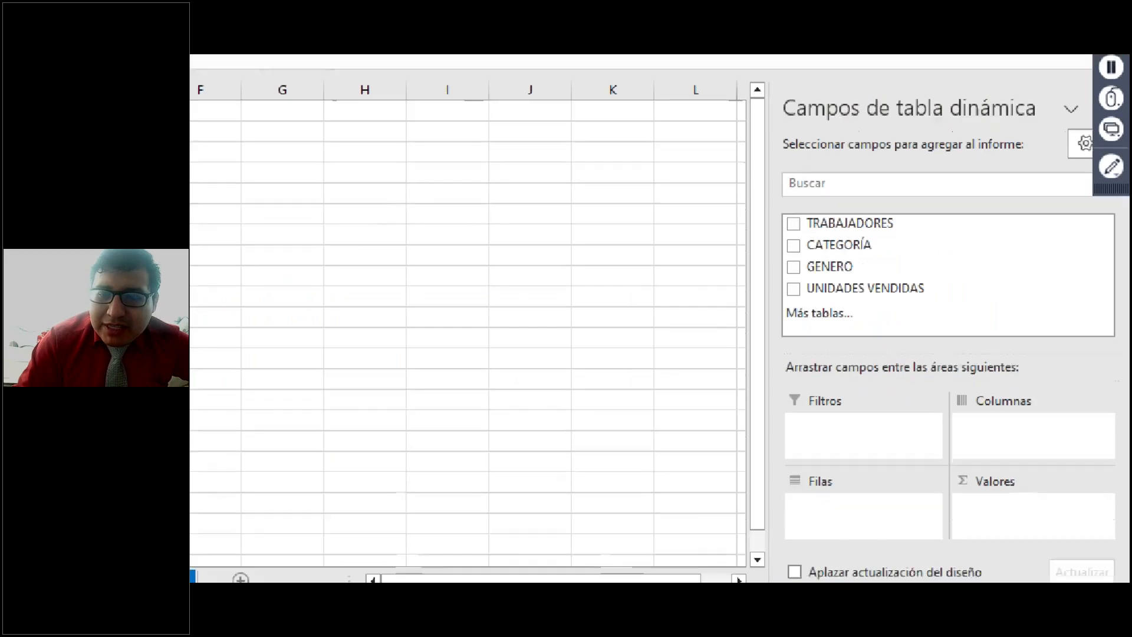
mouse_move(767, 79)
mouse_down()
mouse_move(879, 209)
mouse_move(984, 370)
mouse_move(1095, 579)
mouse_up()
drag(752, 389, 639, 419)
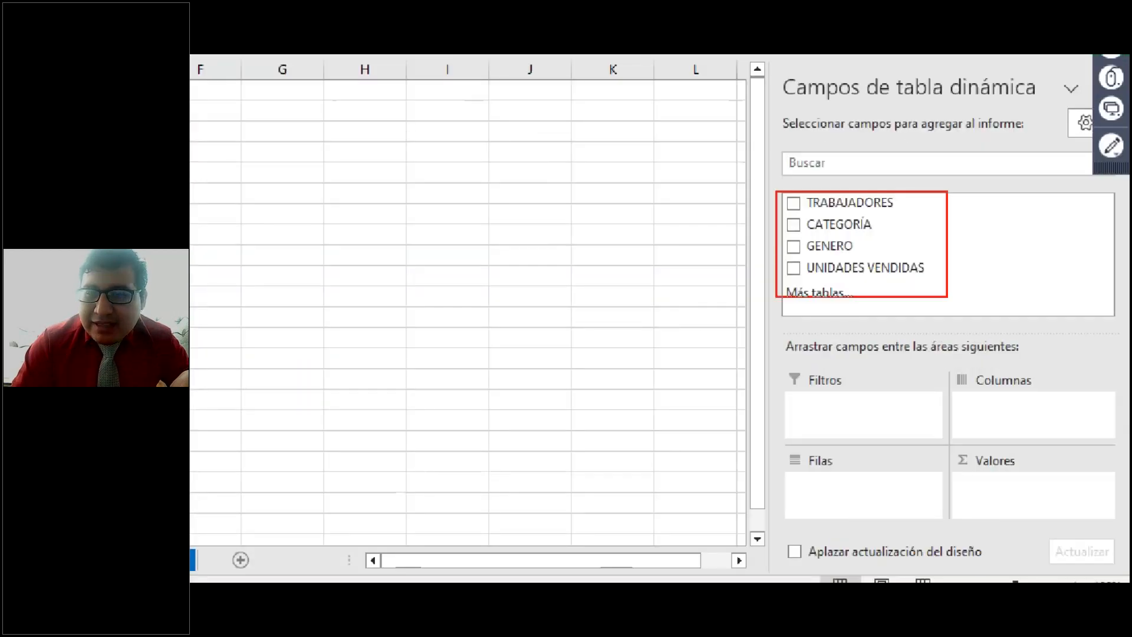
drag(947, 296, 969, 315)
drag(918, 238, 944, 258)
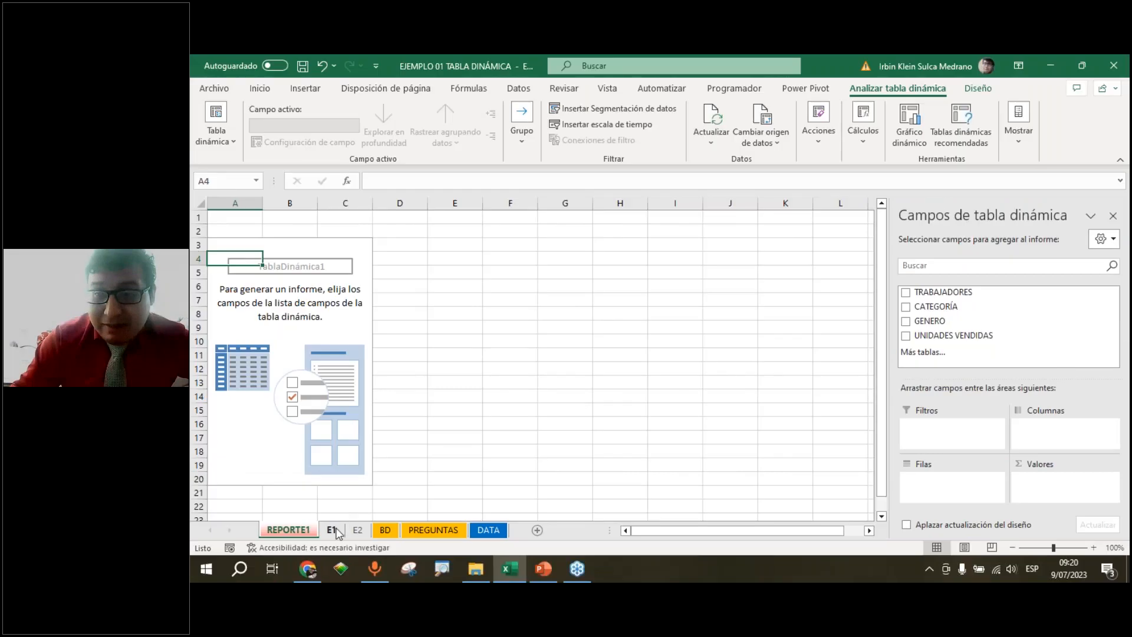
Review the source table's column headers on sheet E1, then return to the REPORTE1 sheet
click(335, 531)
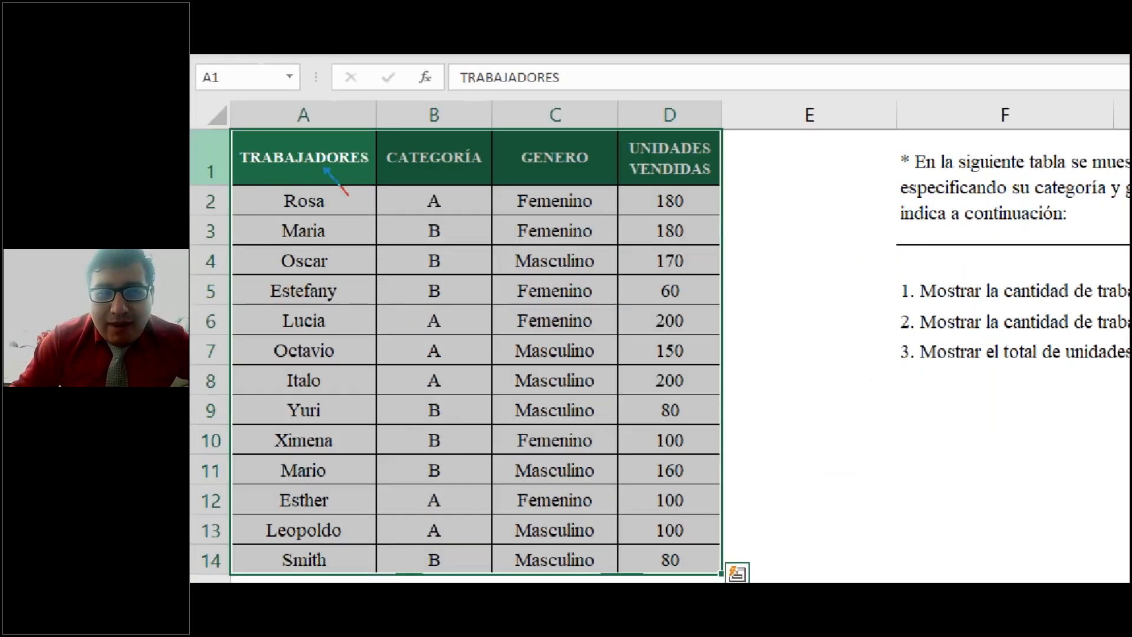
drag(441, 169, 463, 193)
drag(590, 175, 612, 193)
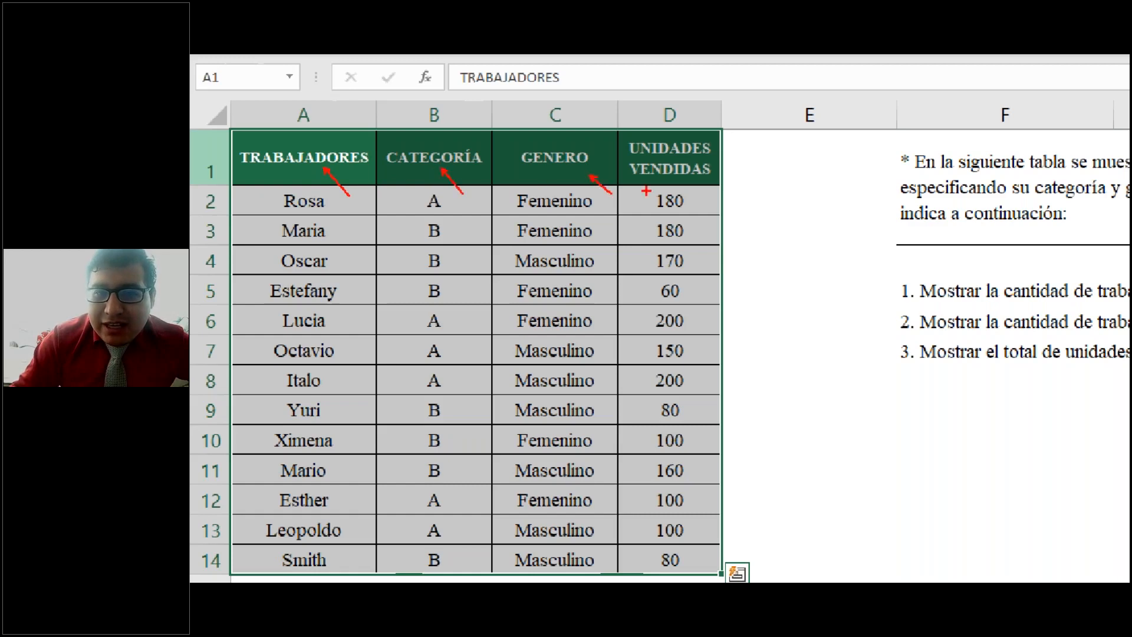
drag(696, 177, 719, 196)
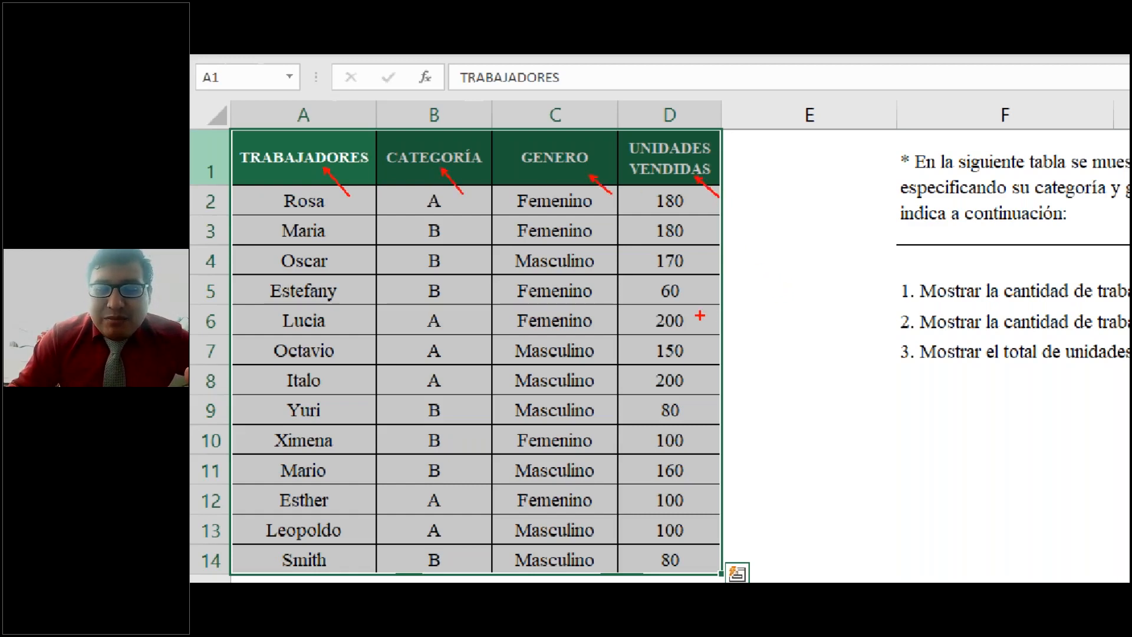
key(Escape)
click(288, 530)
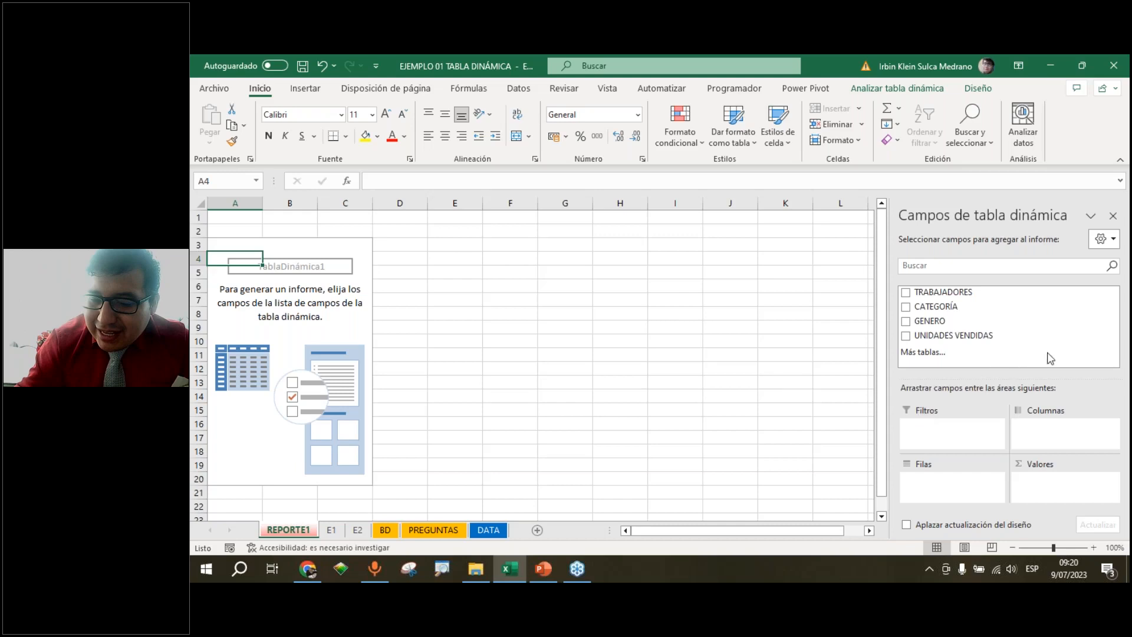
Examine the pivot field list and the Filtros, Columnas, Filas and Valores areas of the field pane
key(ctrl+1)
click(682, 233)
drag(651, 209, 917, 338)
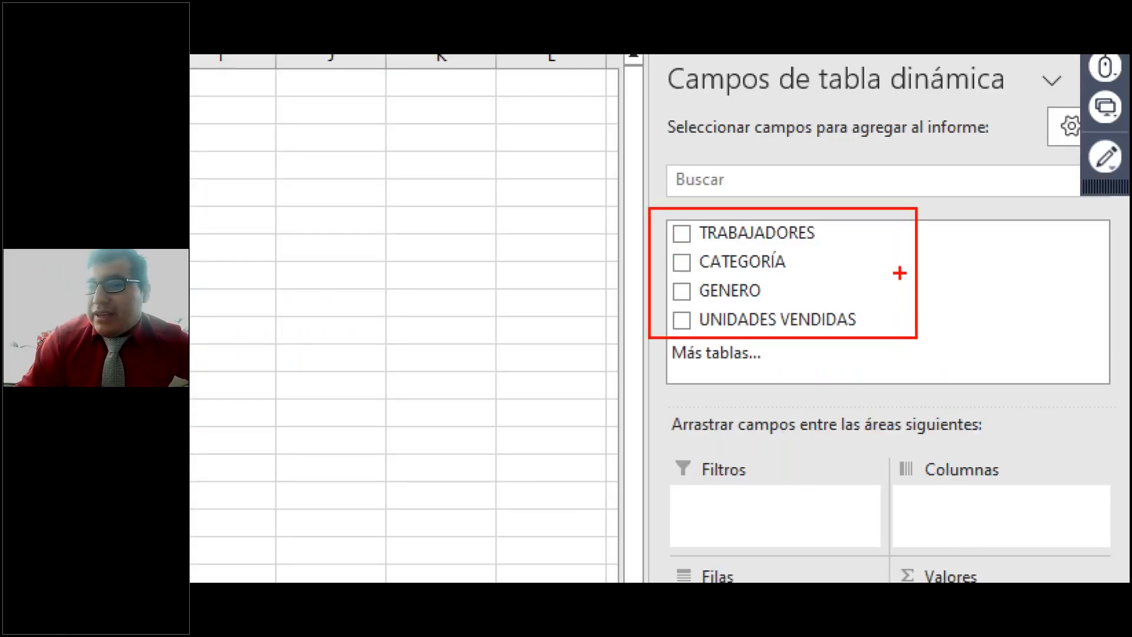
drag(824, 230, 910, 223)
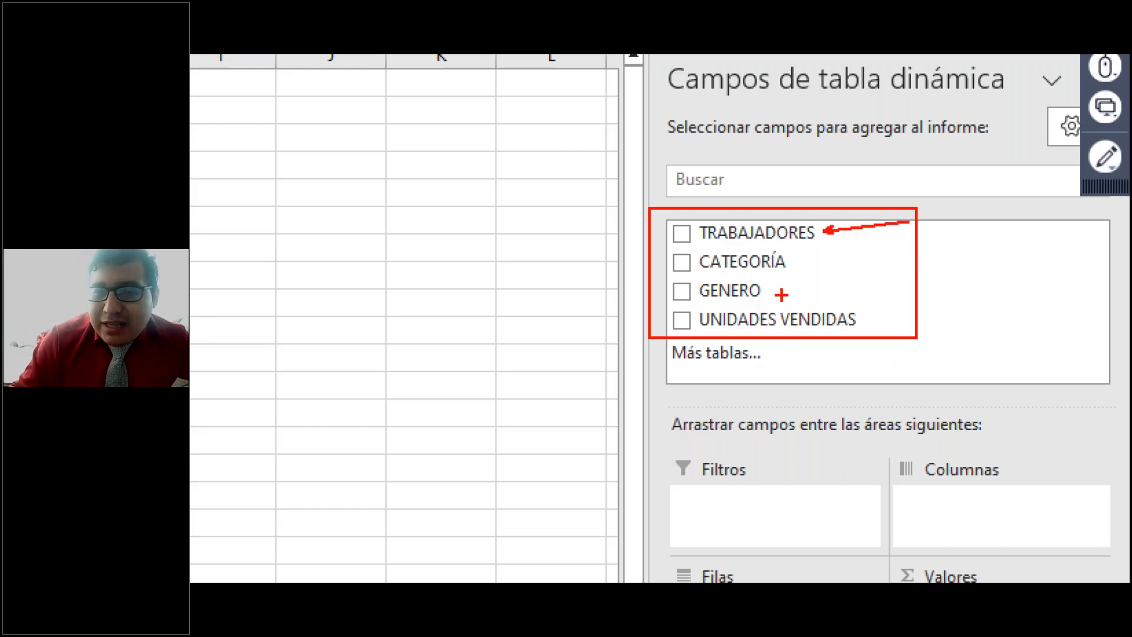
drag(773, 289, 845, 279)
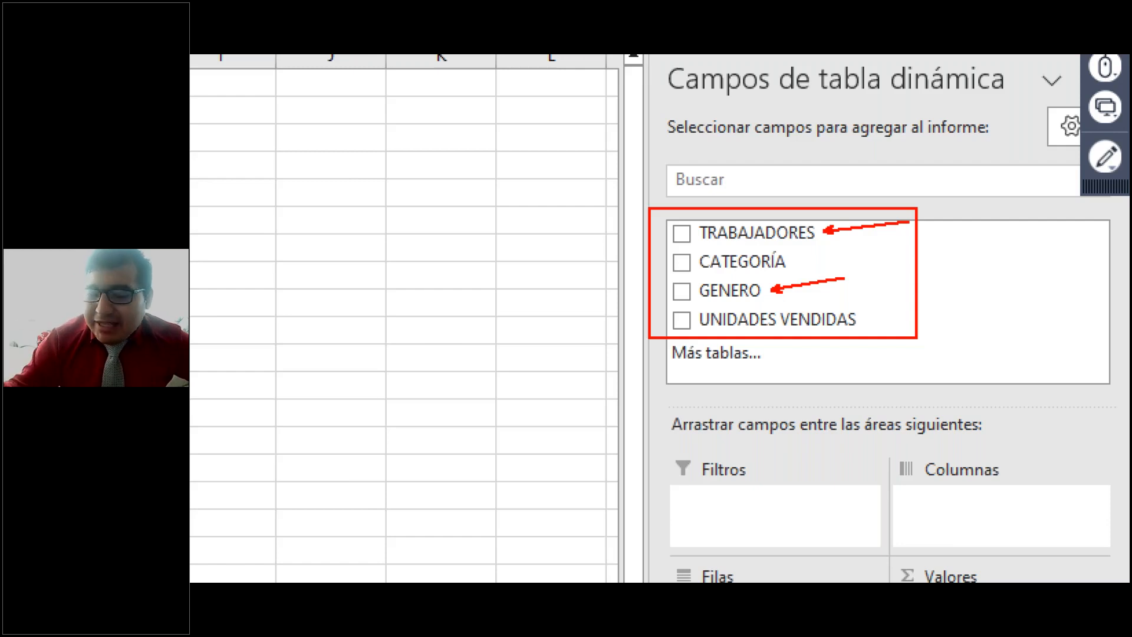
key(Escape)
key(ctrl+1)
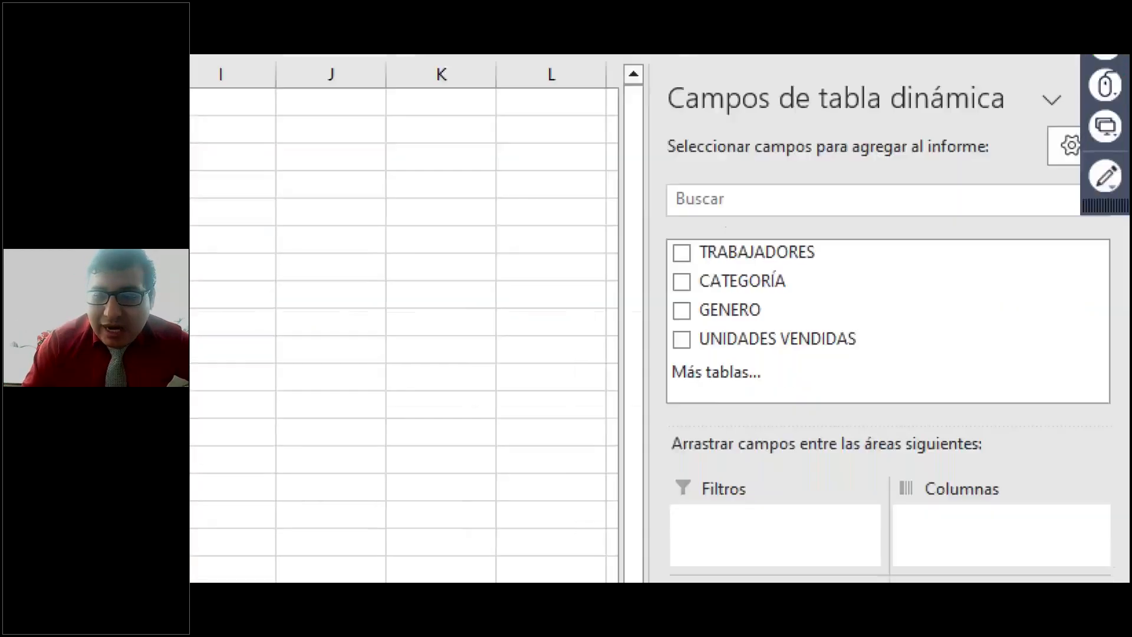
click(1125, 470)
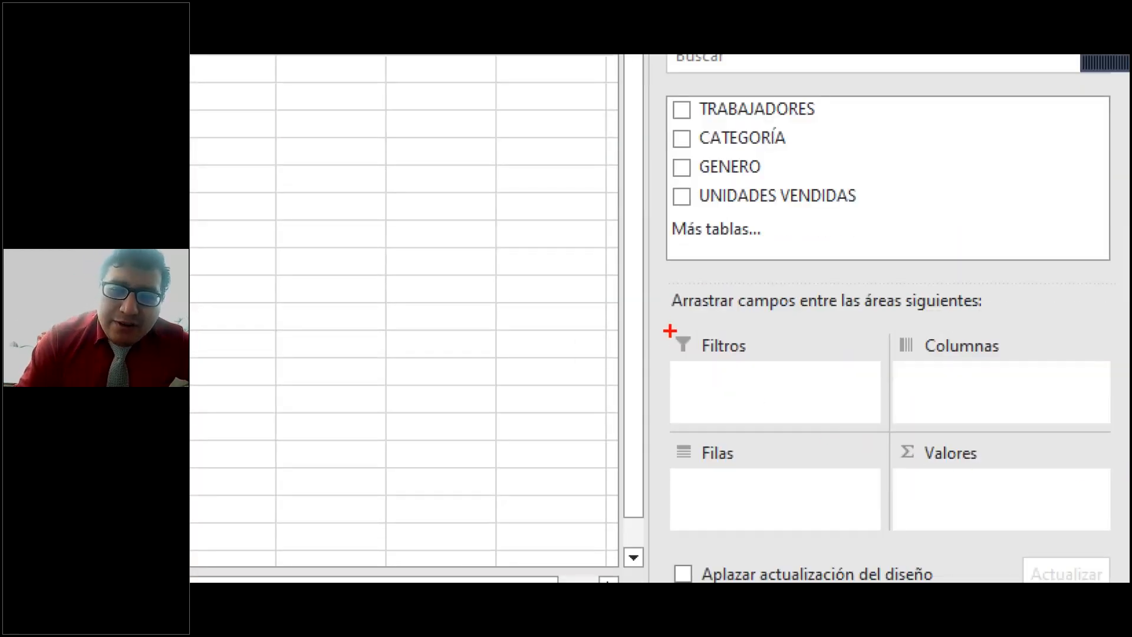
drag(658, 314, 1126, 550)
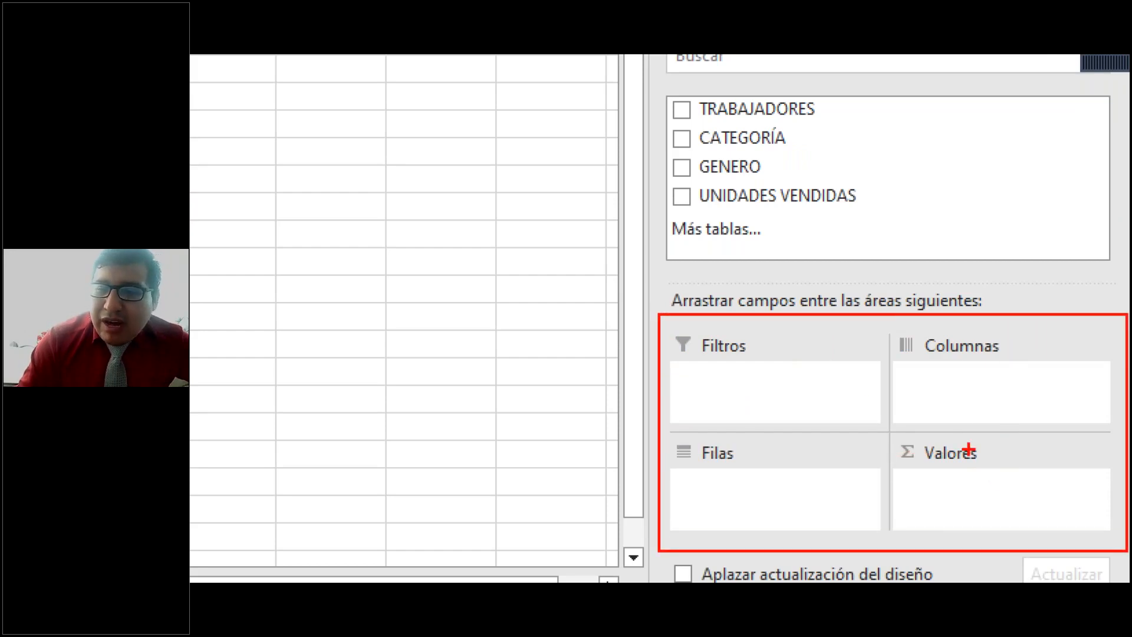
mouse_move(885, 305)
mouse_down()
mouse_move(920, 560)
mouse_move(887, 556)
mouse_up()
mouse_move(660, 433)
mouse_down()
mouse_move(1125, 453)
mouse_move(1127, 433)
mouse_up()
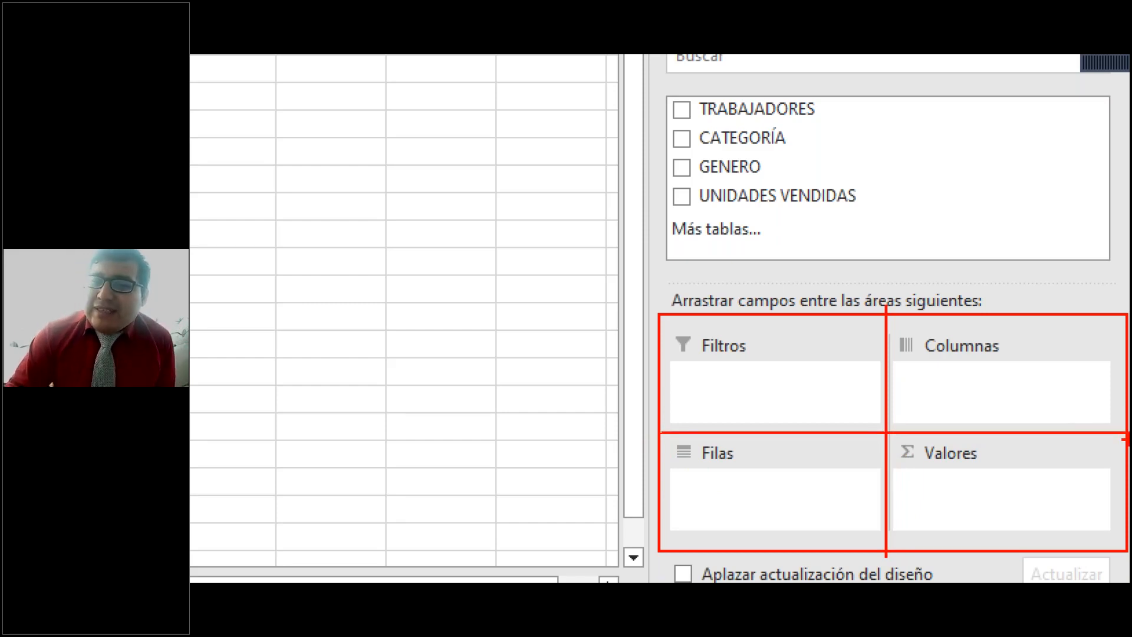